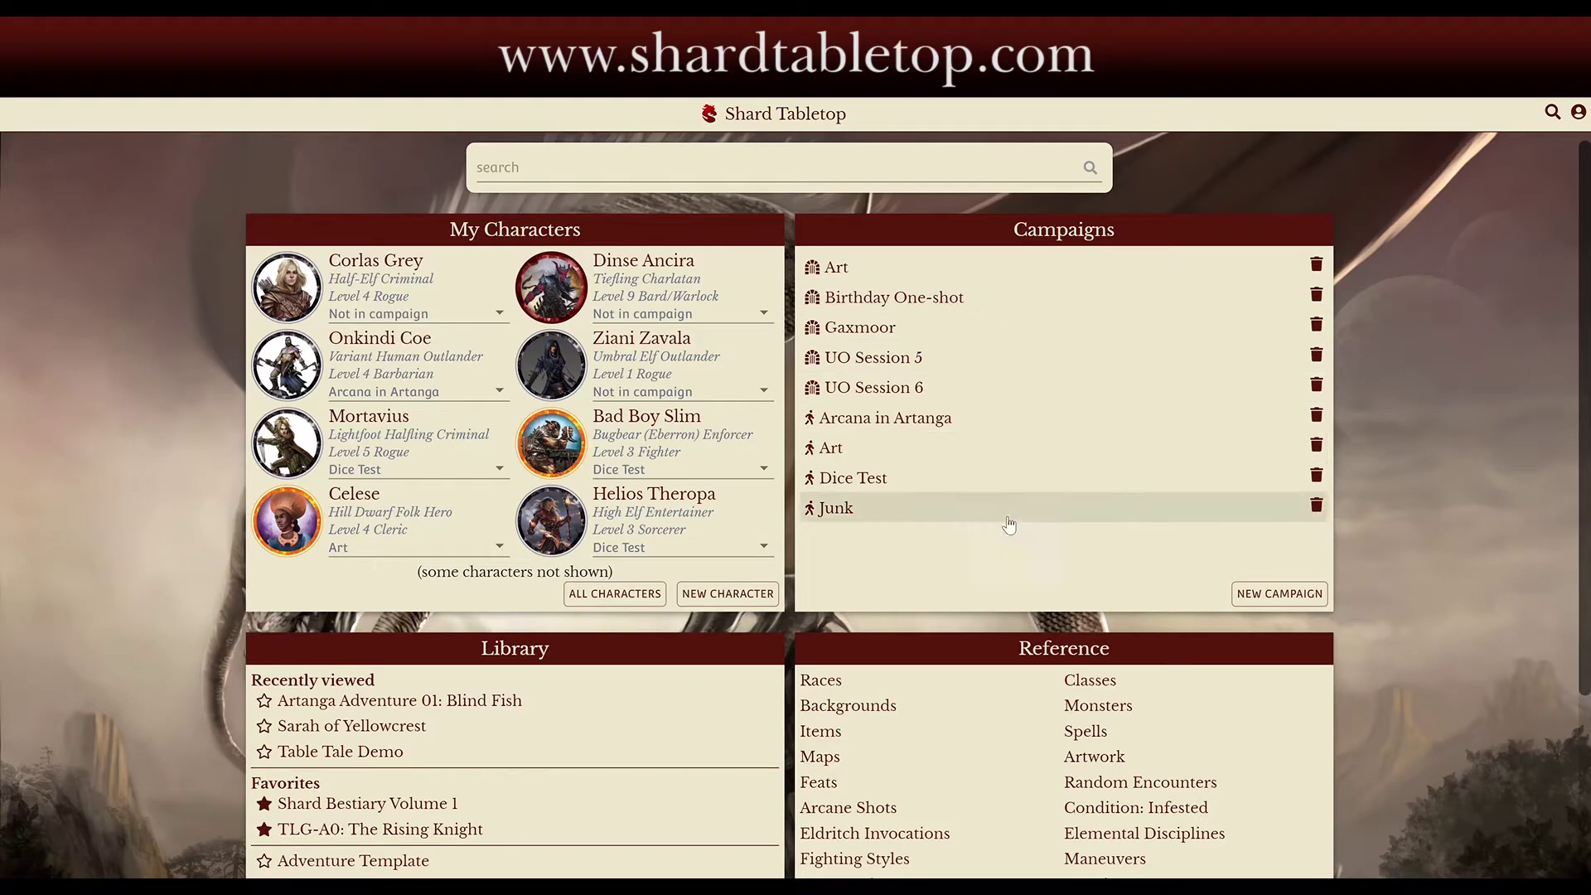
Create a new campaign called 'Demo'
left_click(1303, 597)
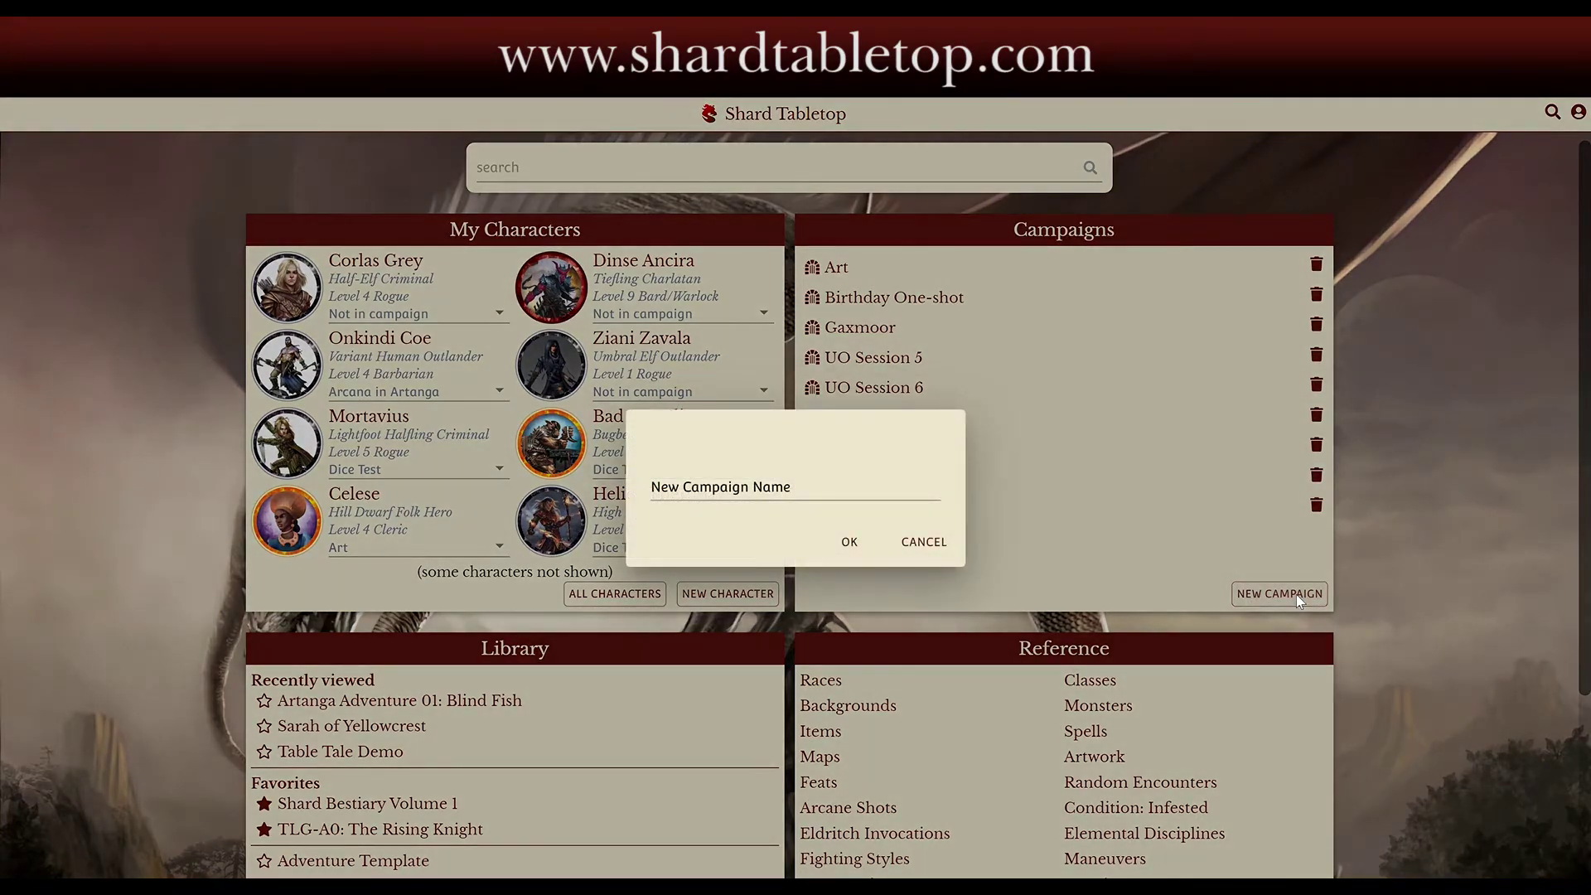
left_click(831, 499)
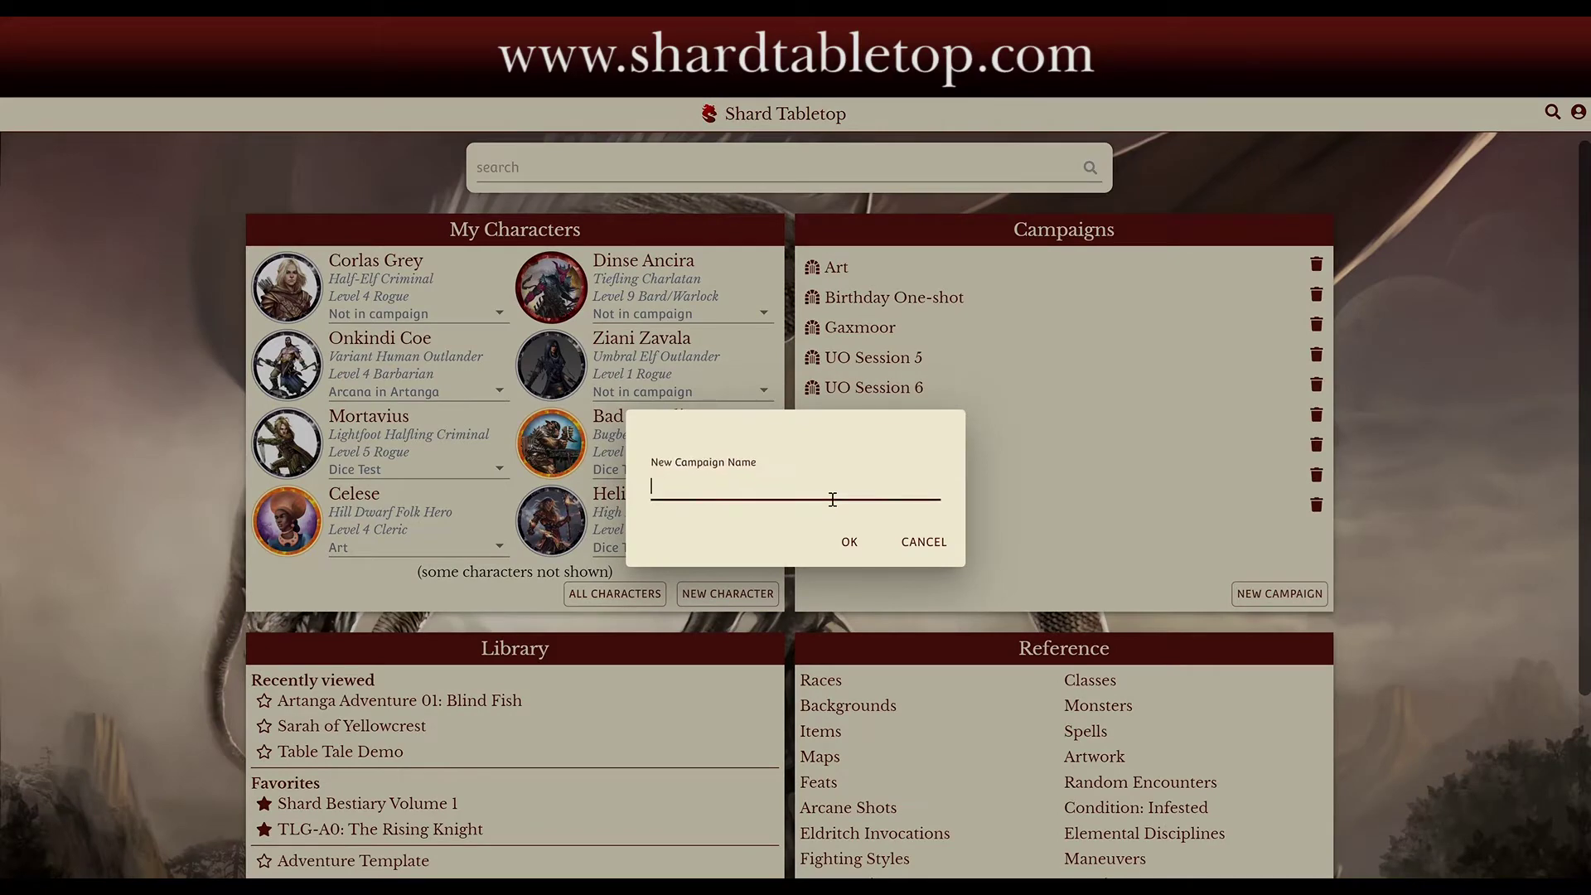
type("Demo")
left_click(848, 541)
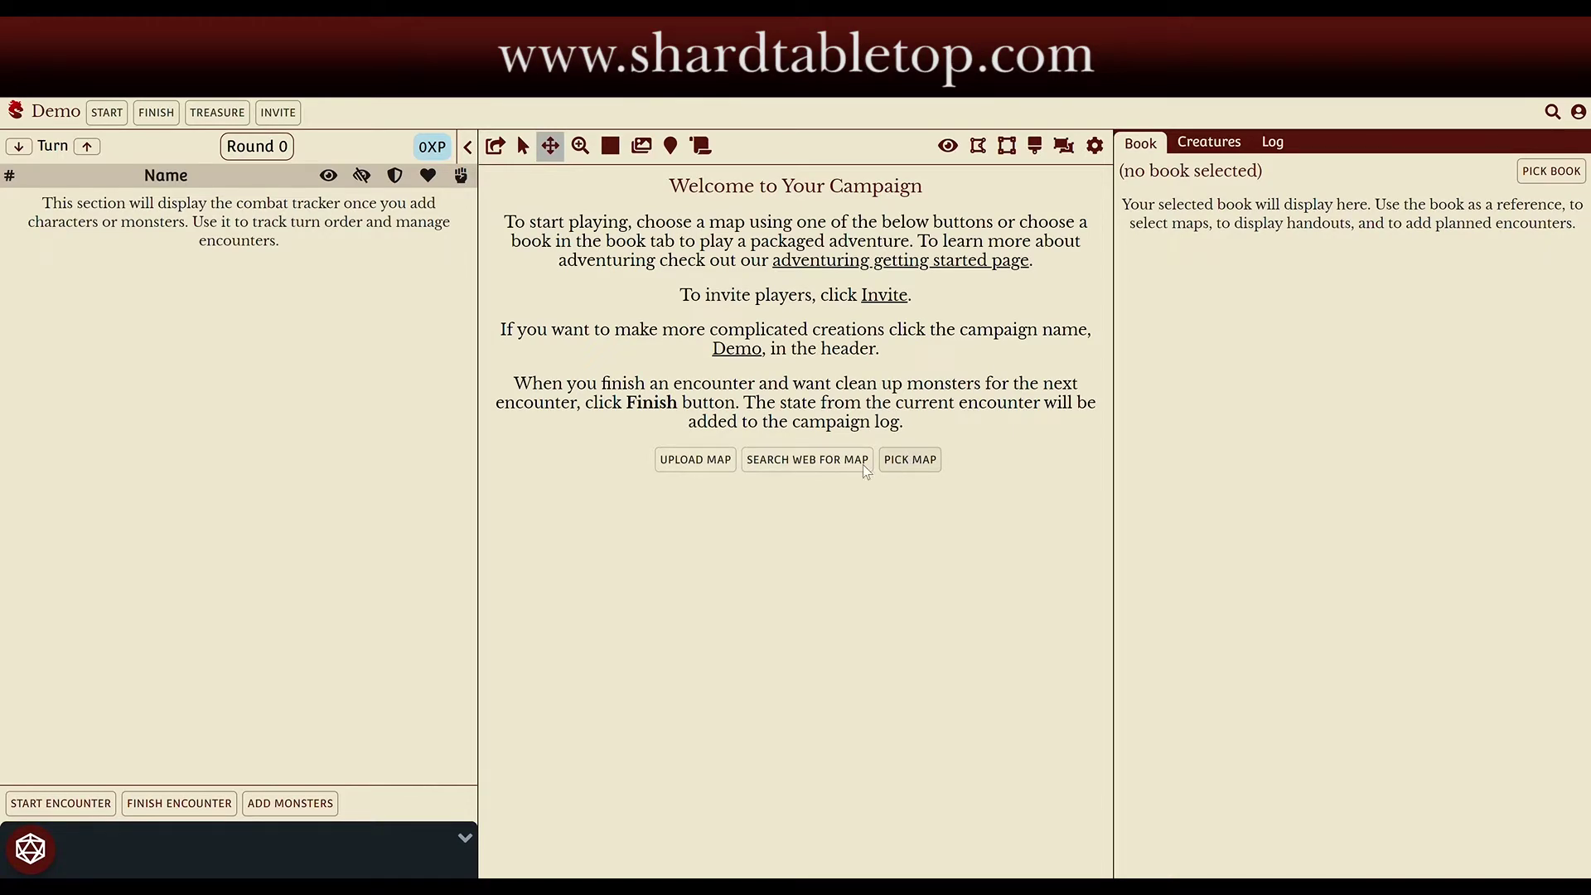
Check the built-in map library and web search, then upload CC - GREEN.png as the map
left_click(928, 466)
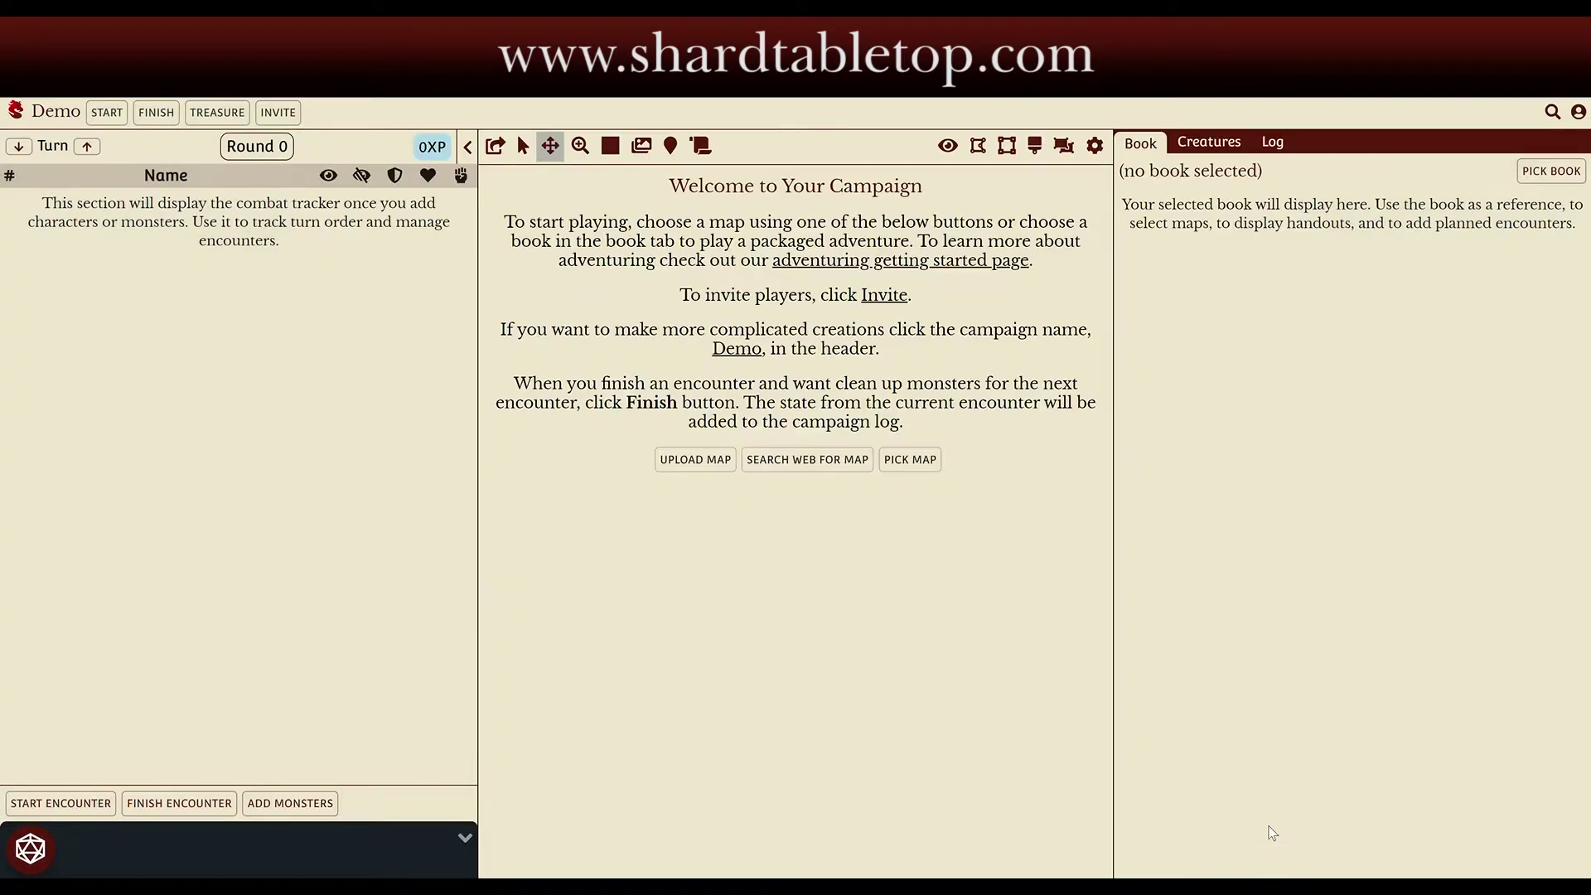
left_click(1270, 826)
left_click(808, 464)
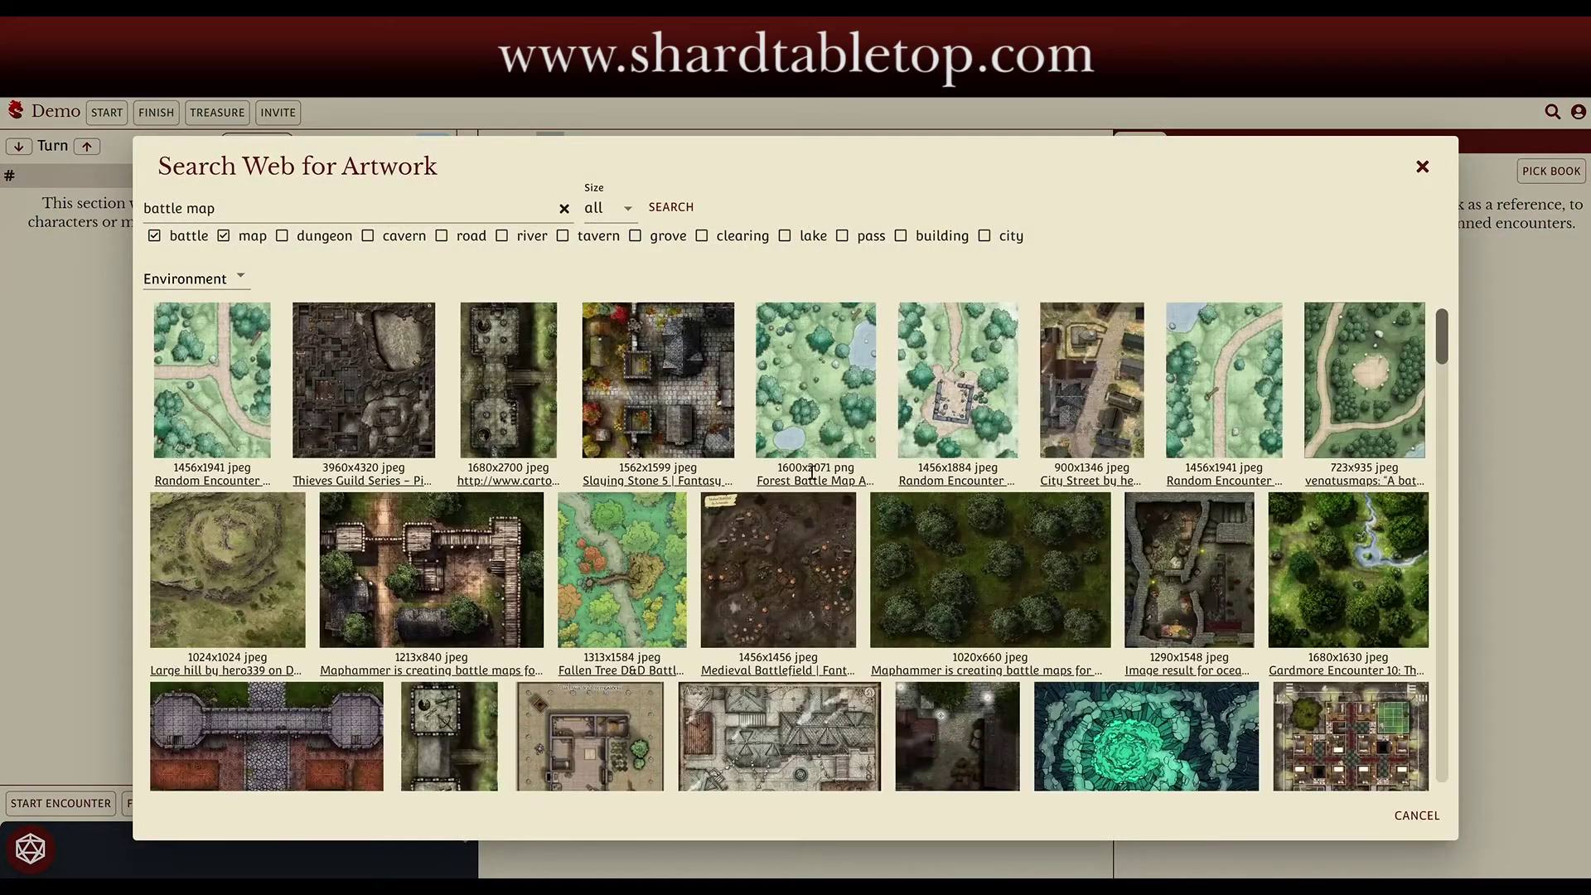
left_click(1419, 816)
left_click(696, 461)
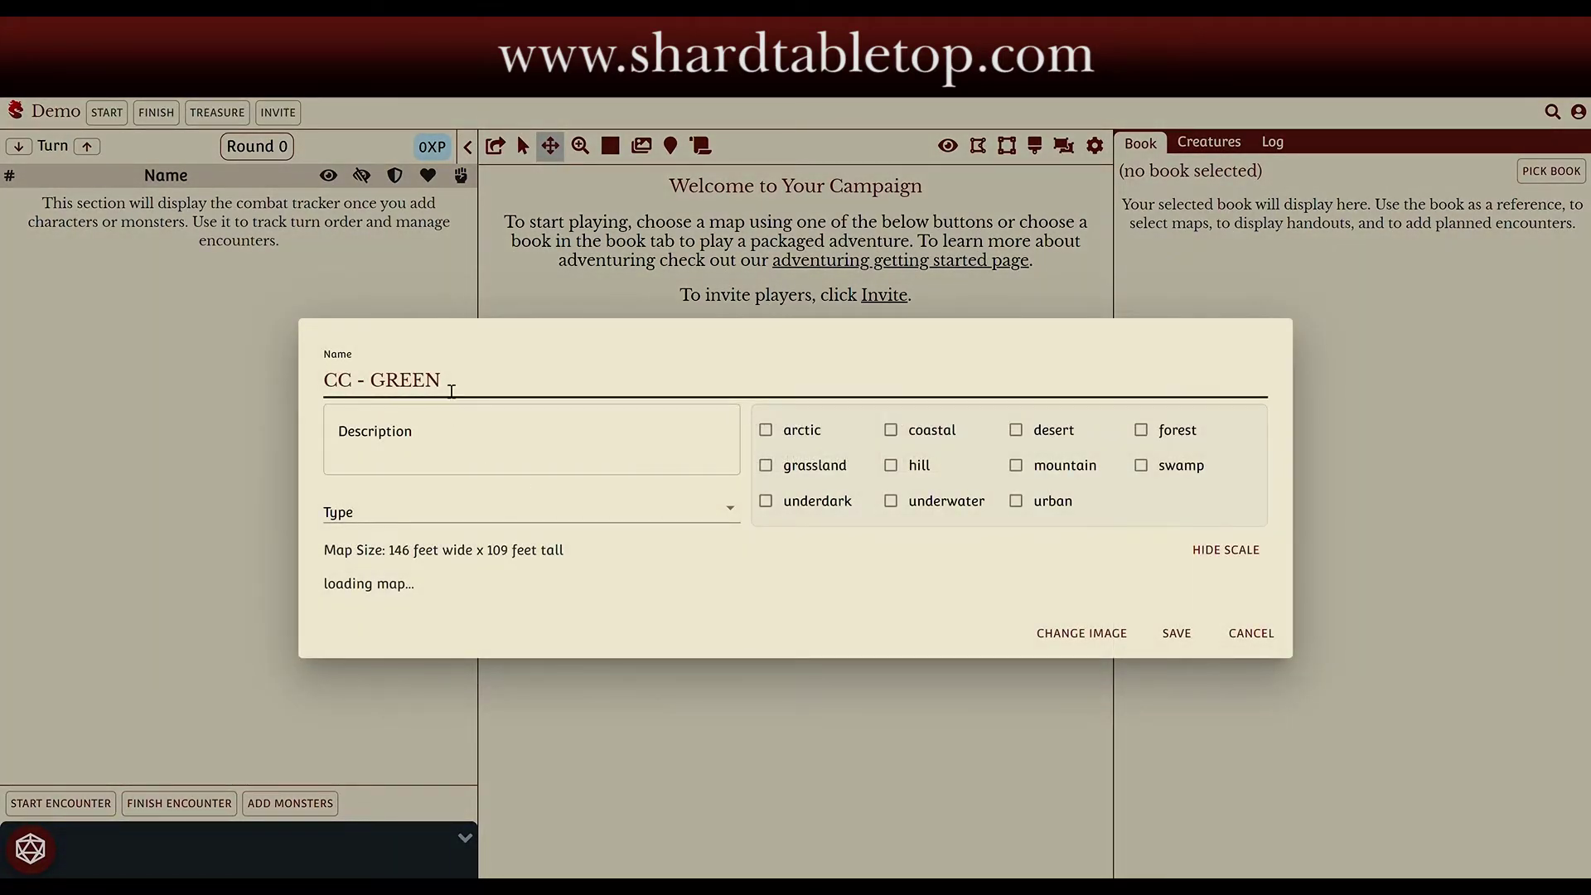
Save the map as 'Crystal Cavern', type Battle, at 85 pixels per grid
left_click_drag(451, 391, 344, 384)
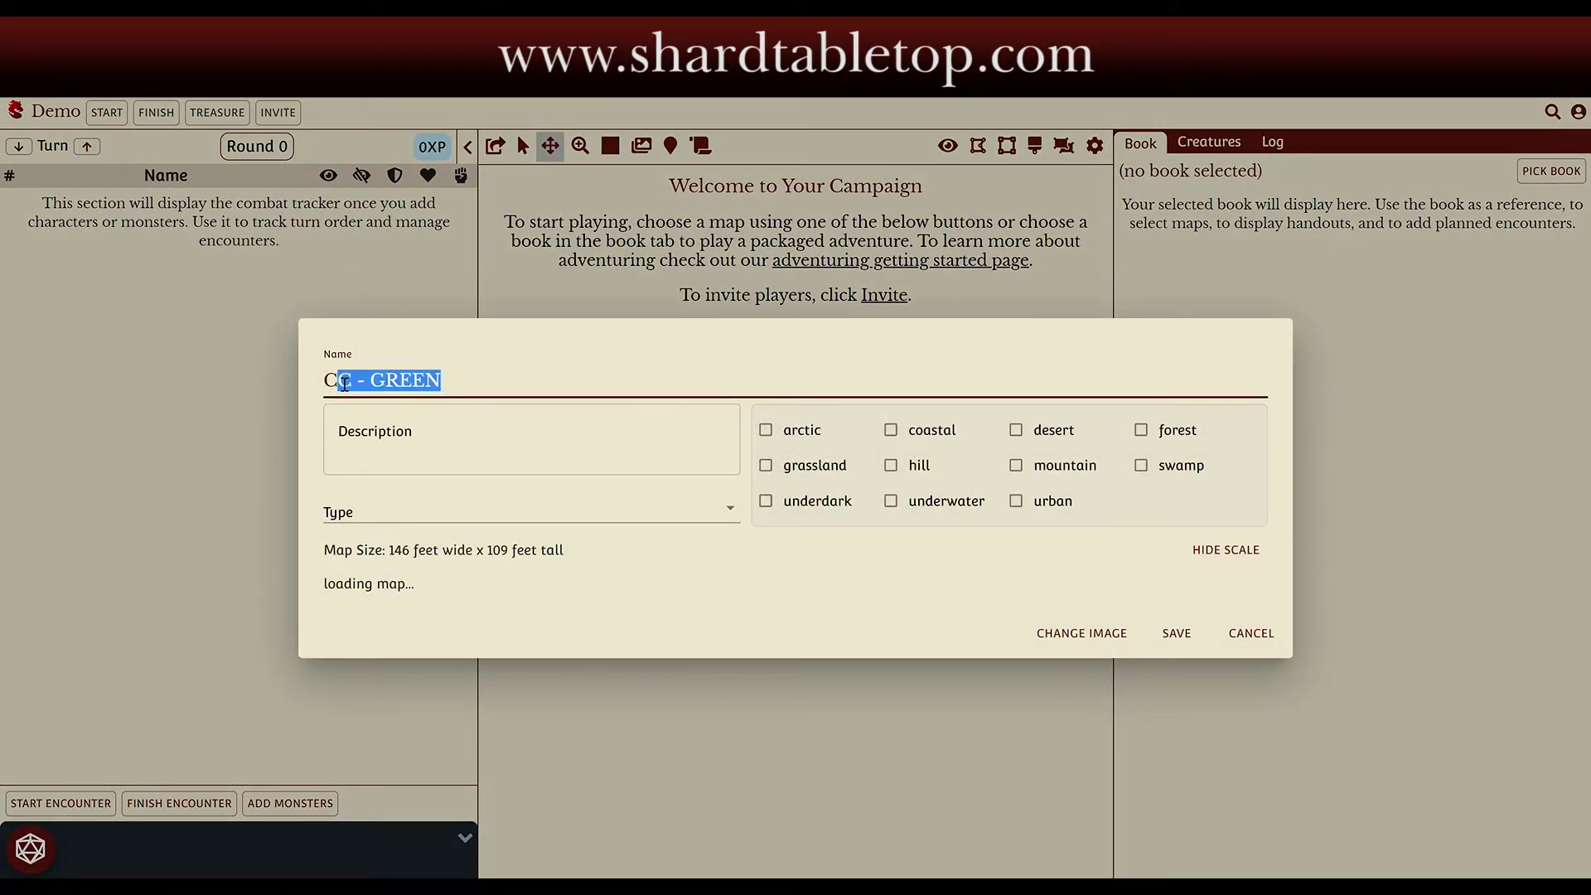
type("rys")
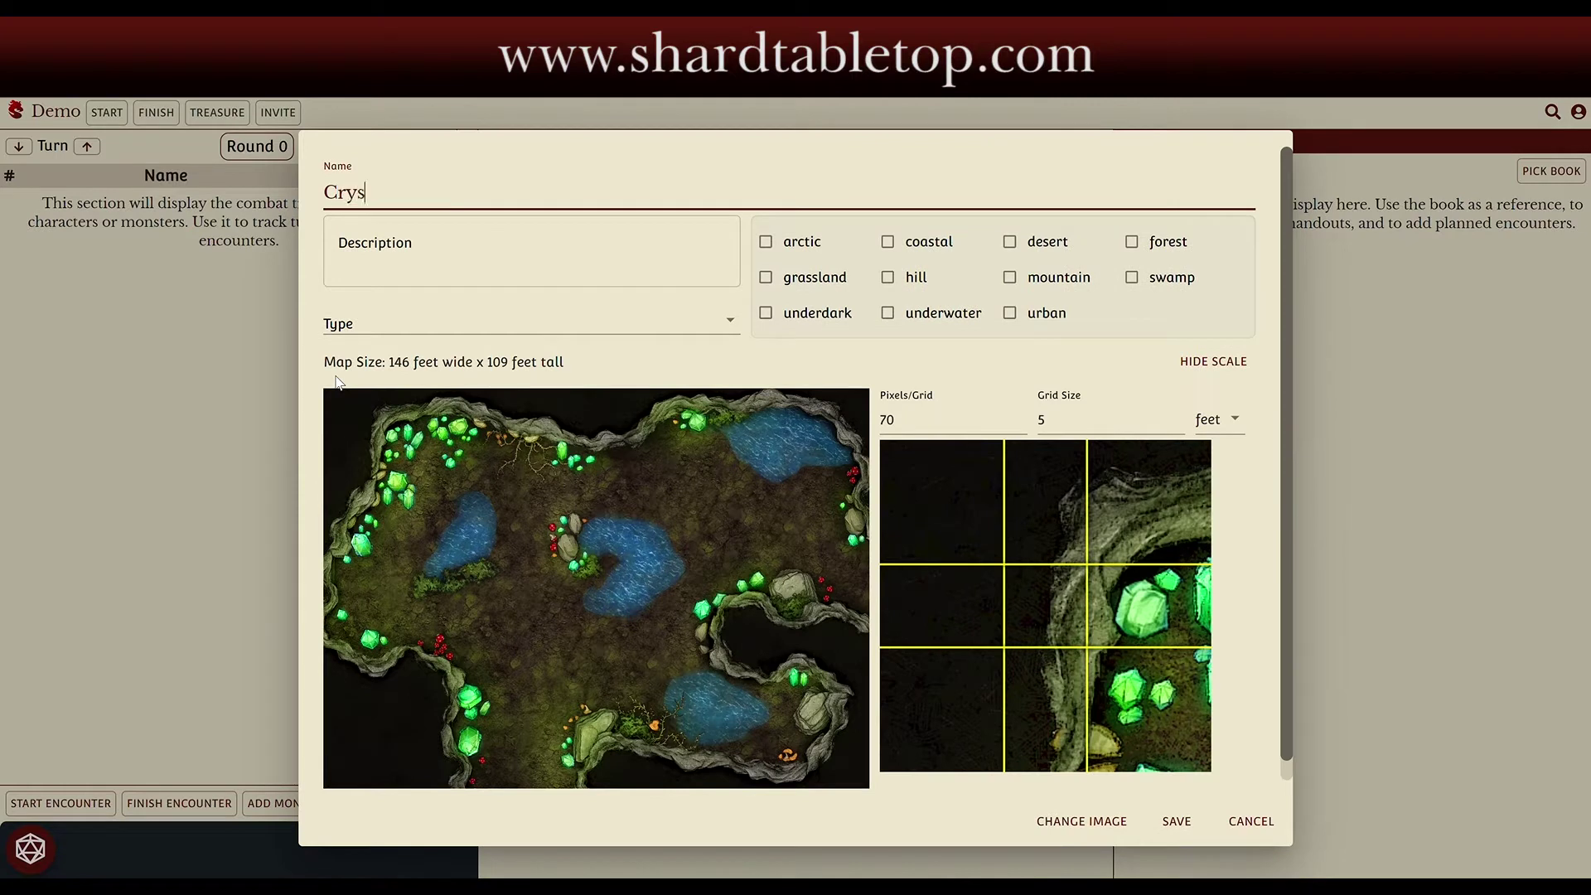
type("tal Cavern")
left_click(370, 329)
left_click(370, 323)
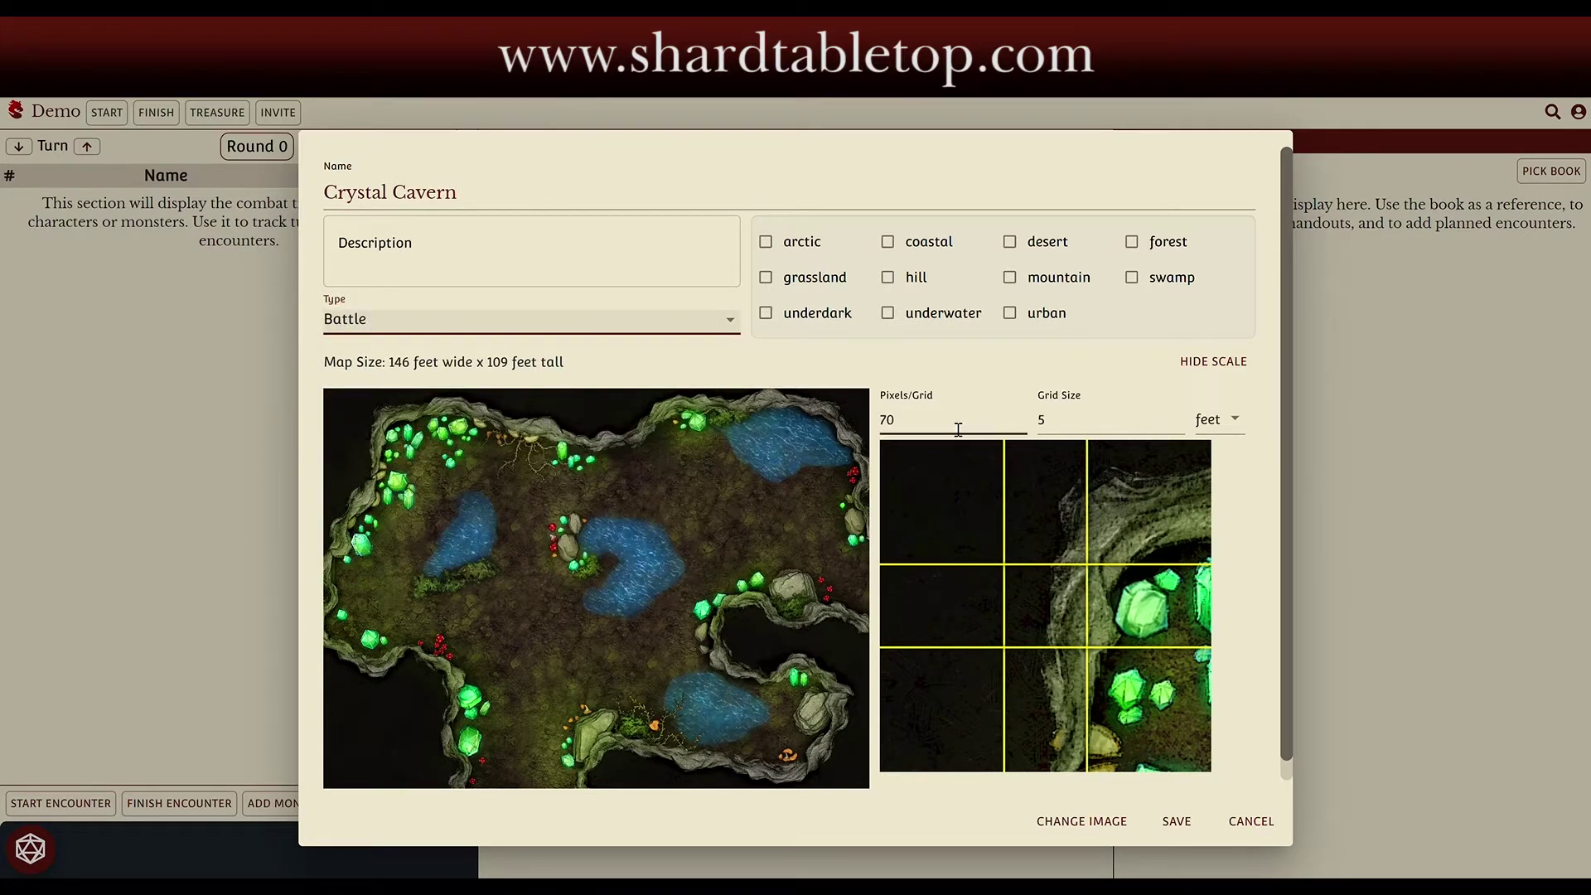
left_click_drag(905, 422, 862, 423)
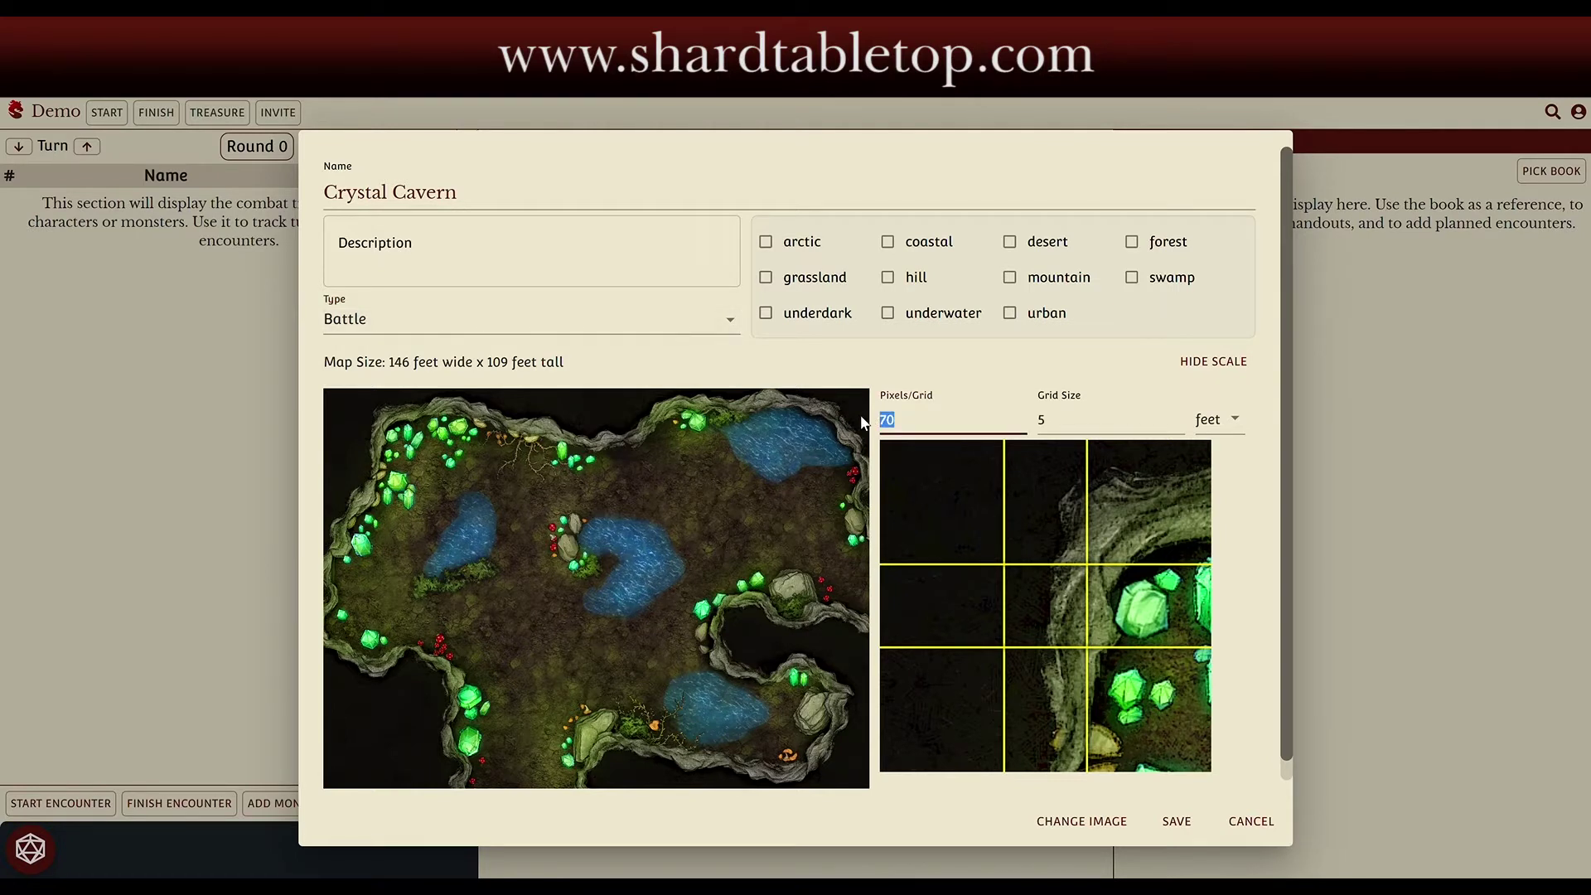
type("85")
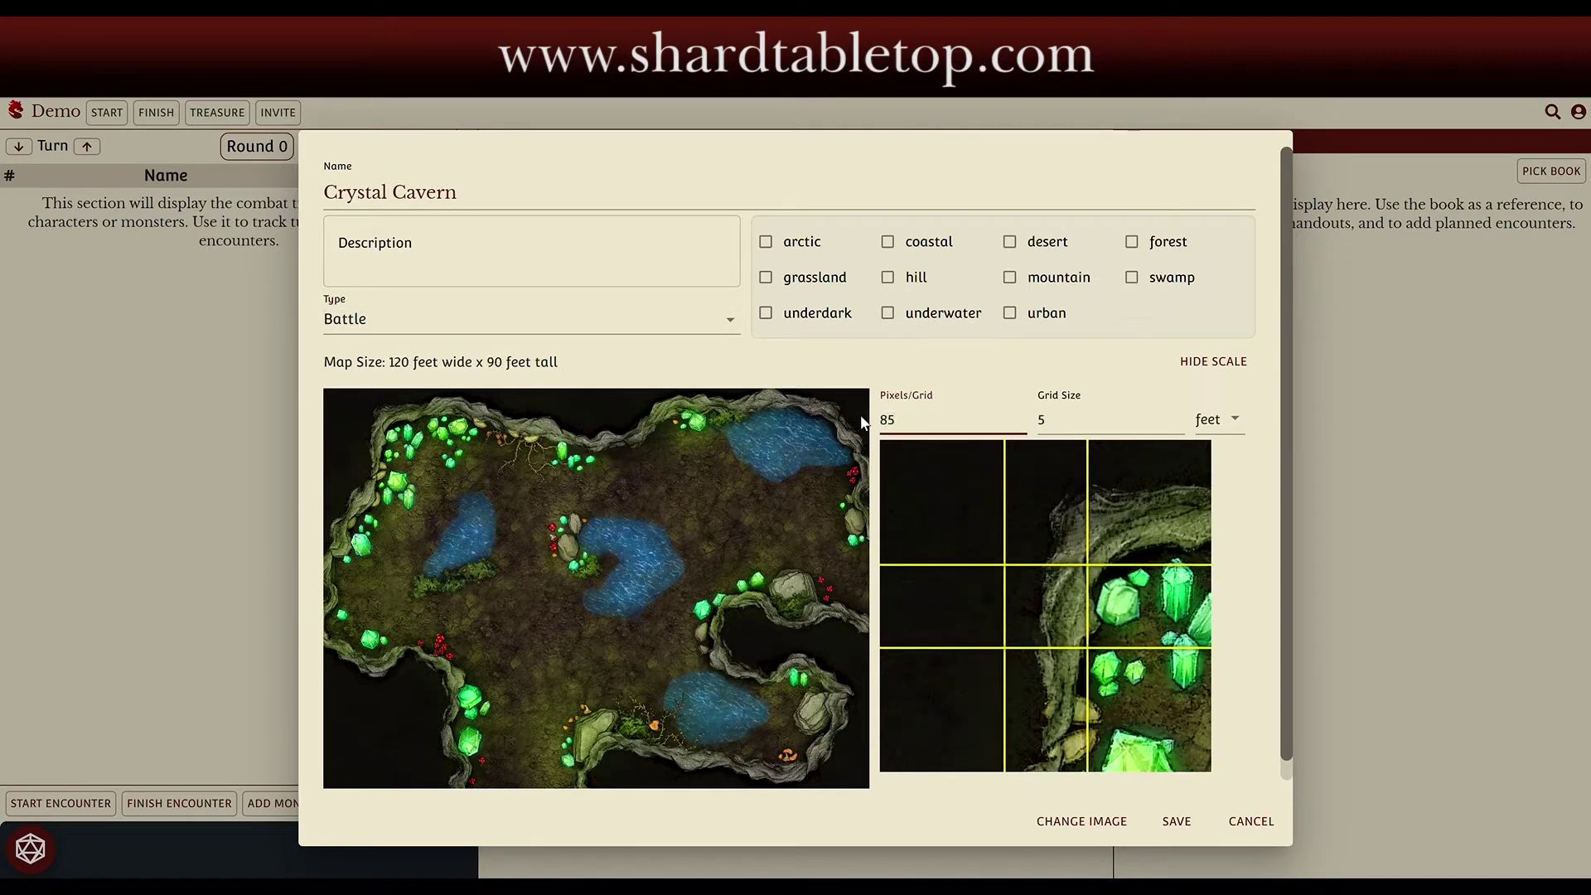
left_click(1176, 821)
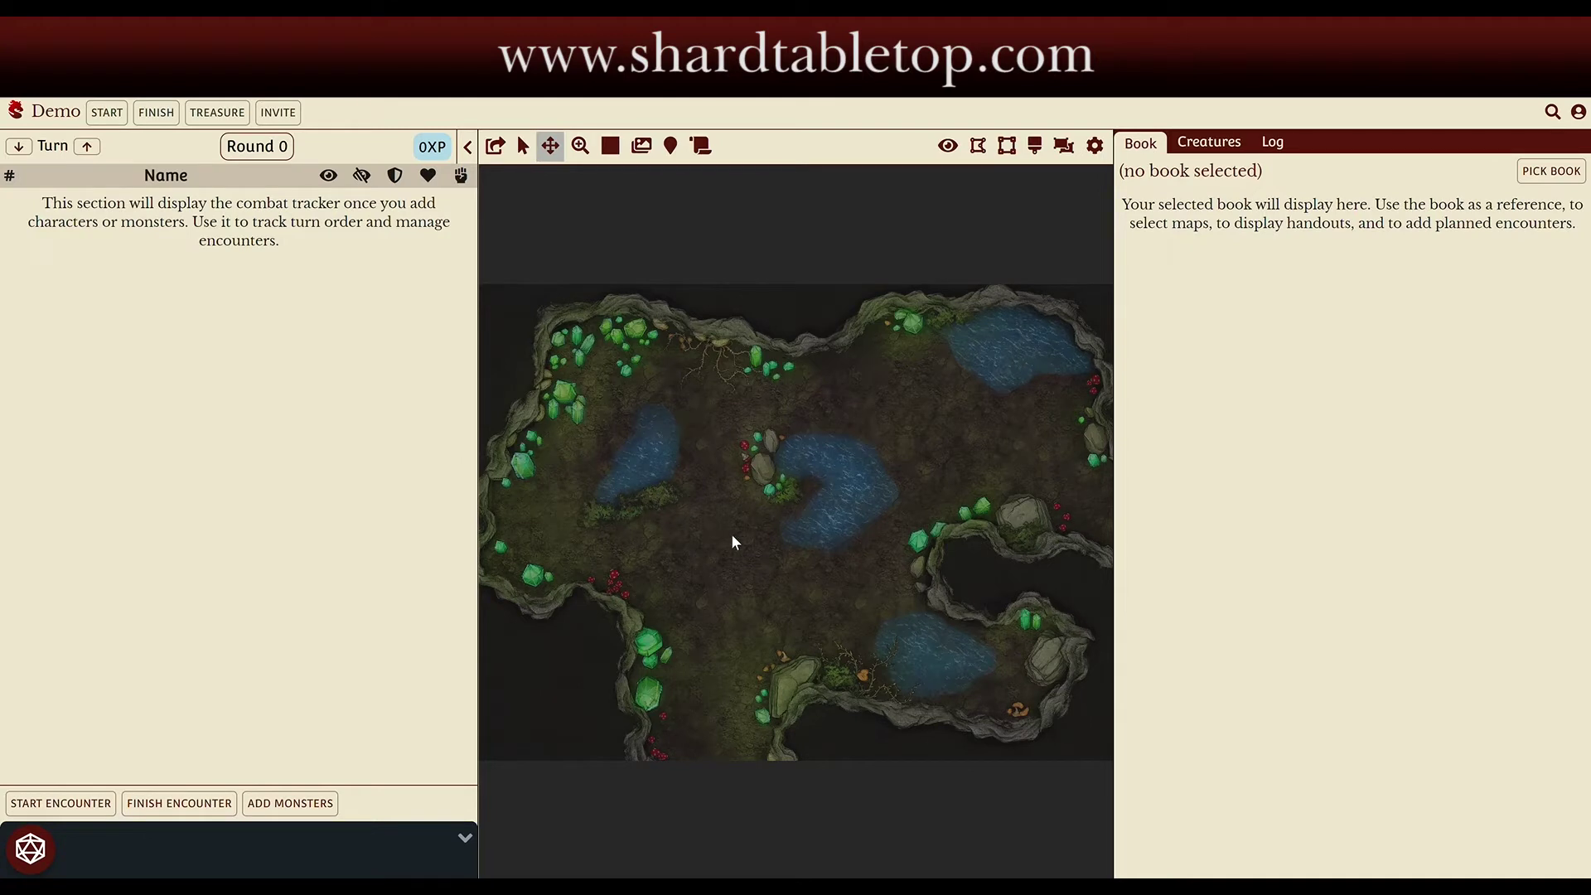
Reveal fog with a 60ft-diameter circle on the map, then return to the Select tool
left_click(1034, 146)
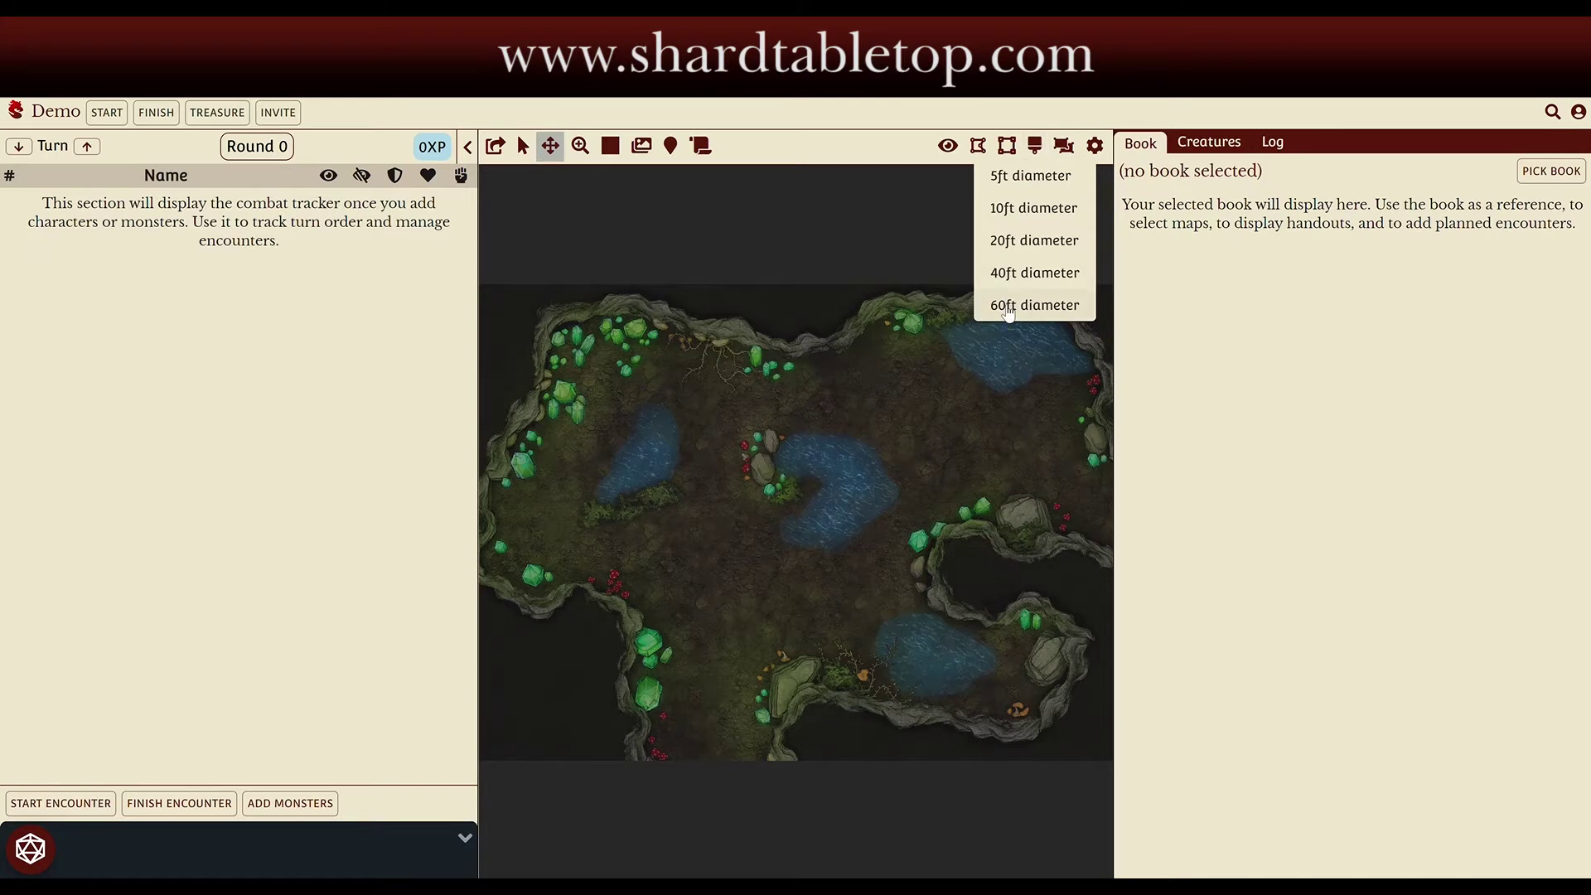
left_click(1007, 307)
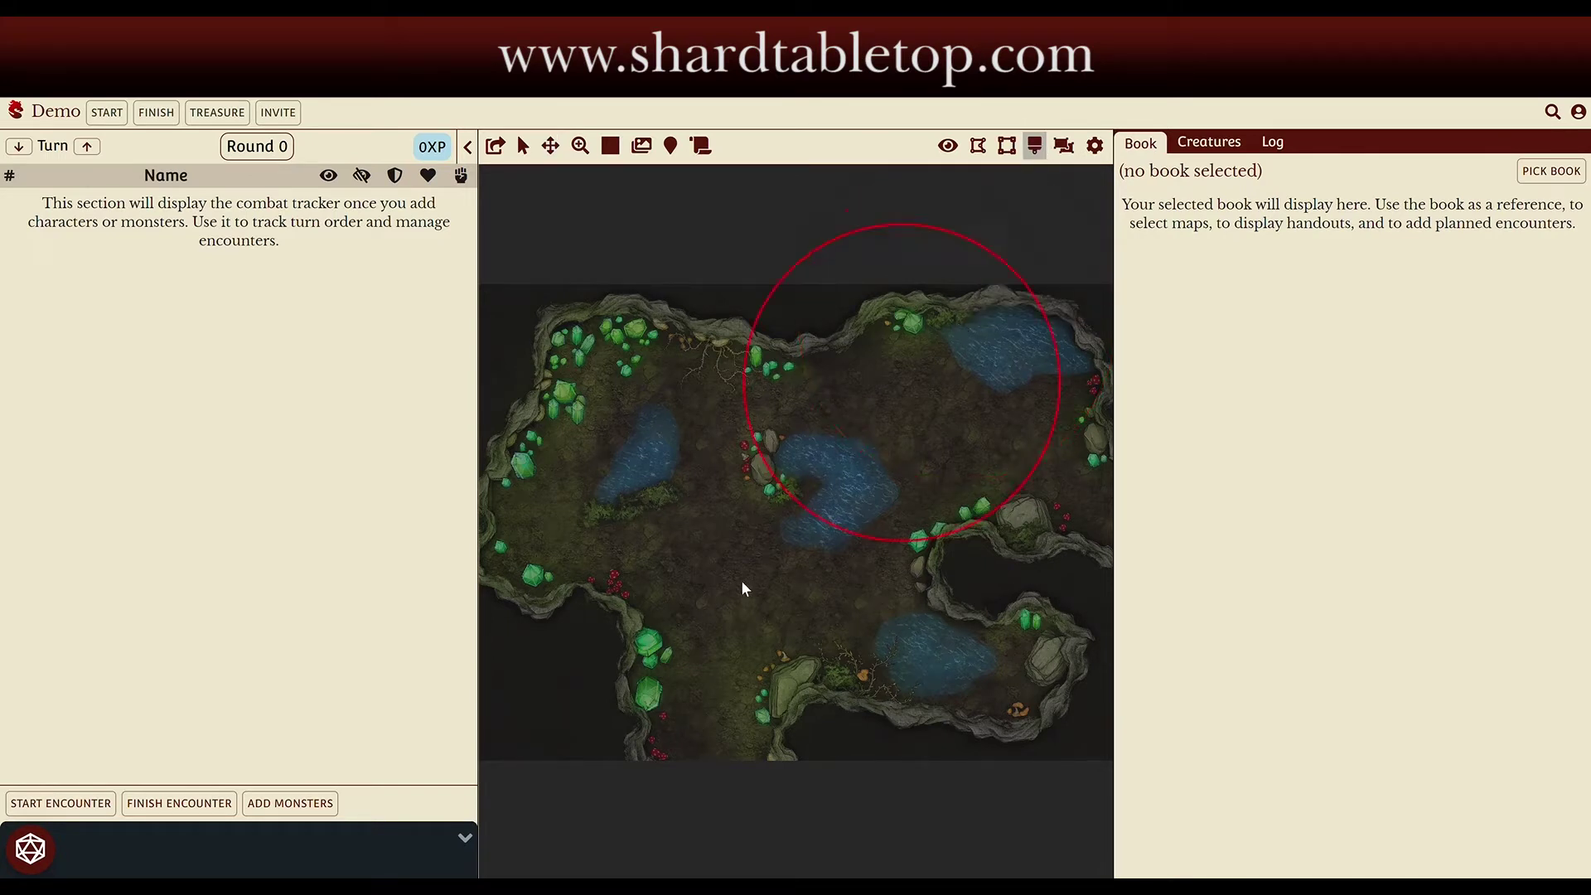
left_click(705, 727)
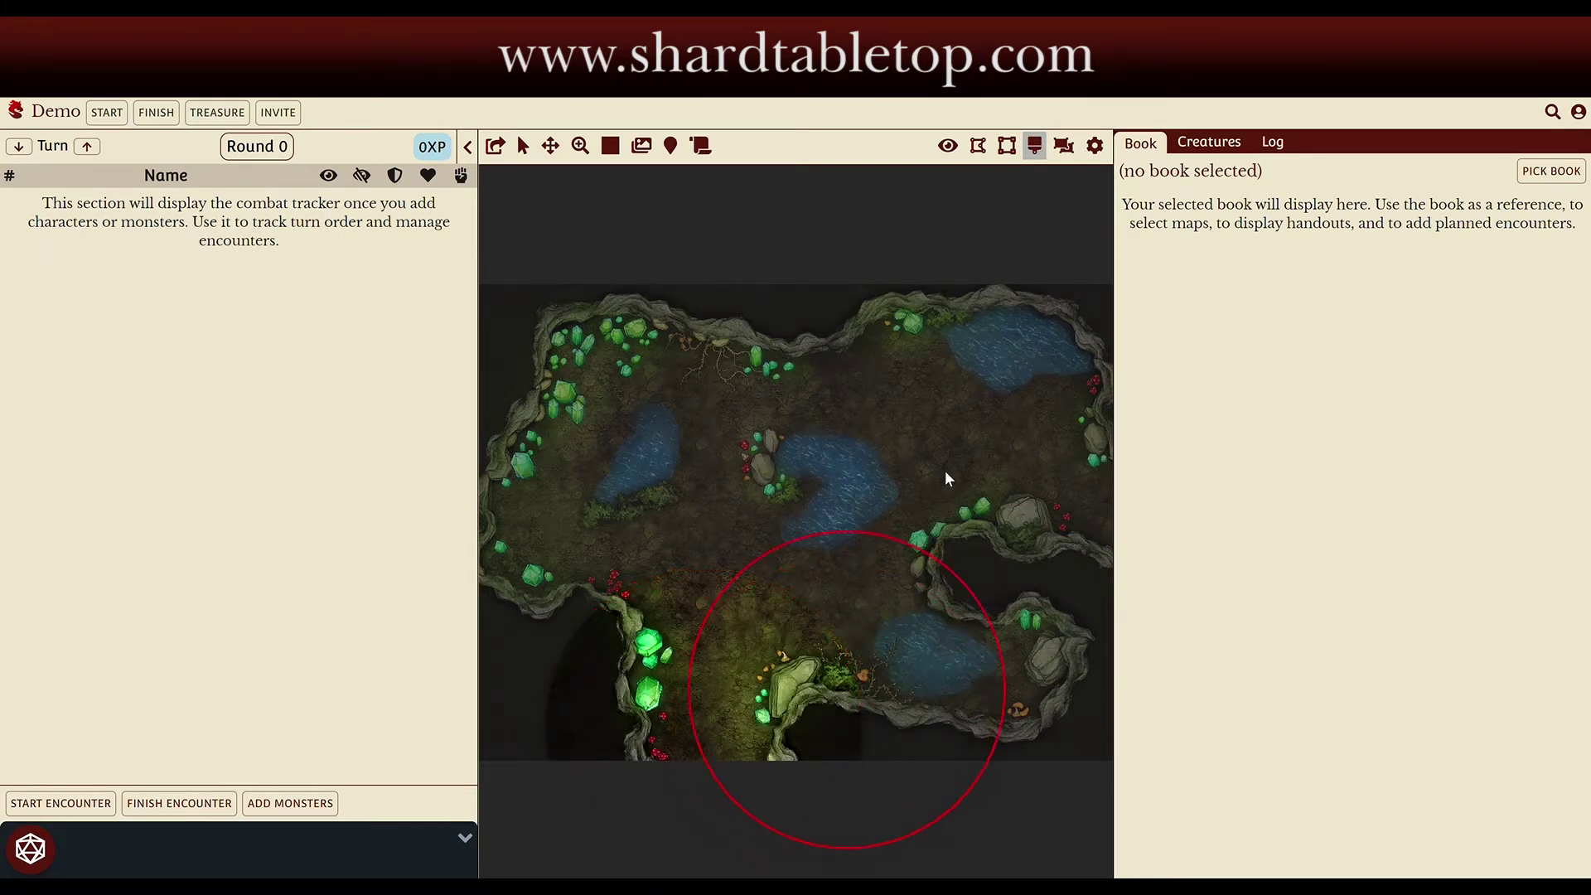
left_click(1047, 161)
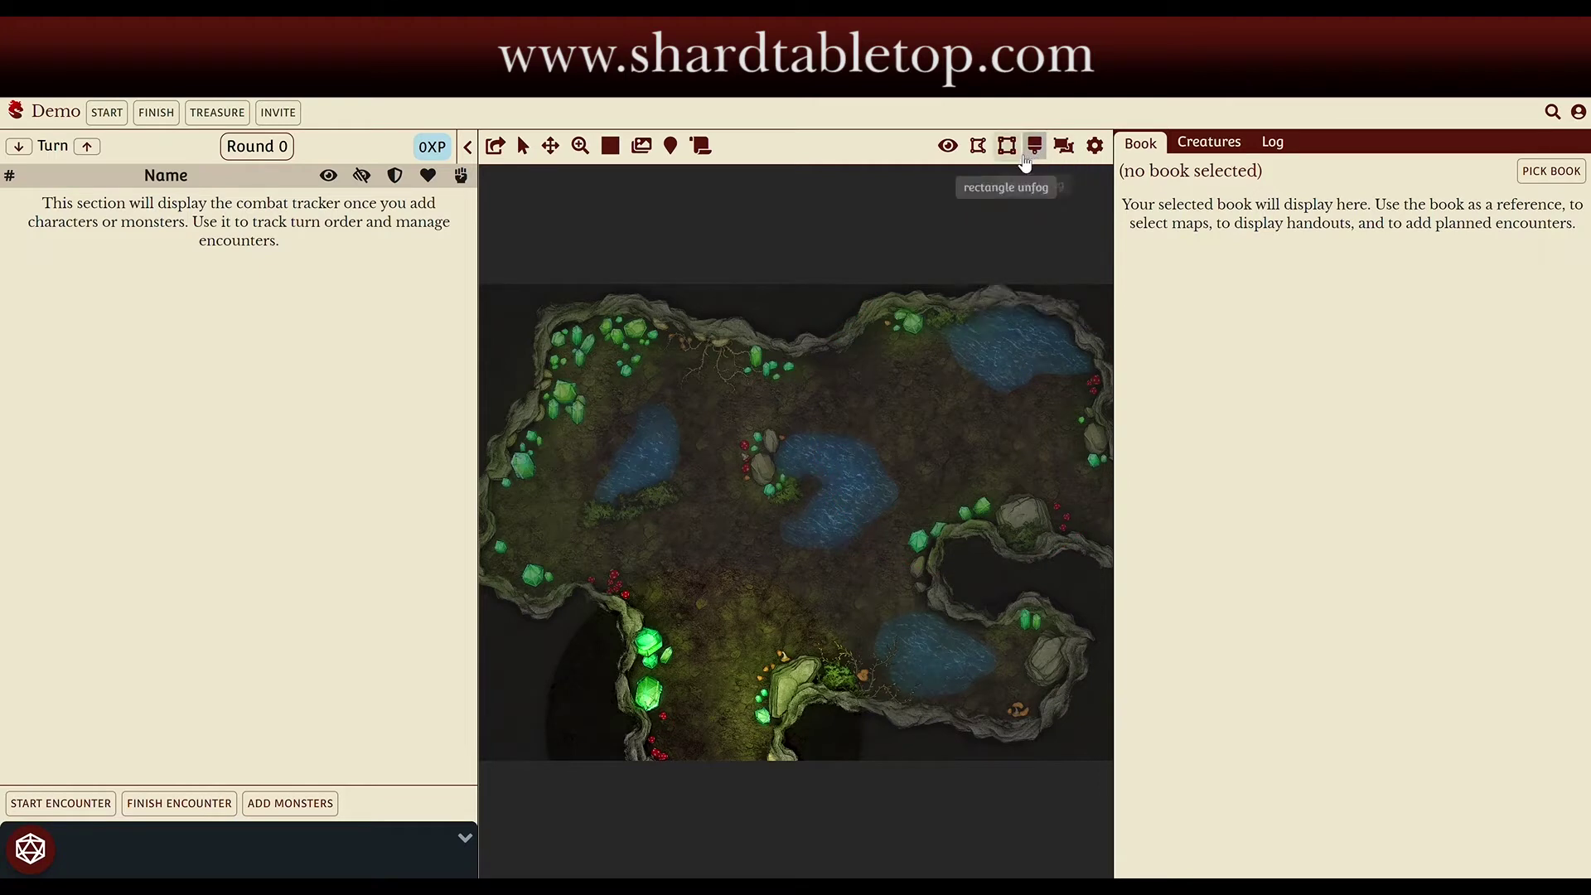
left_click(977, 146)
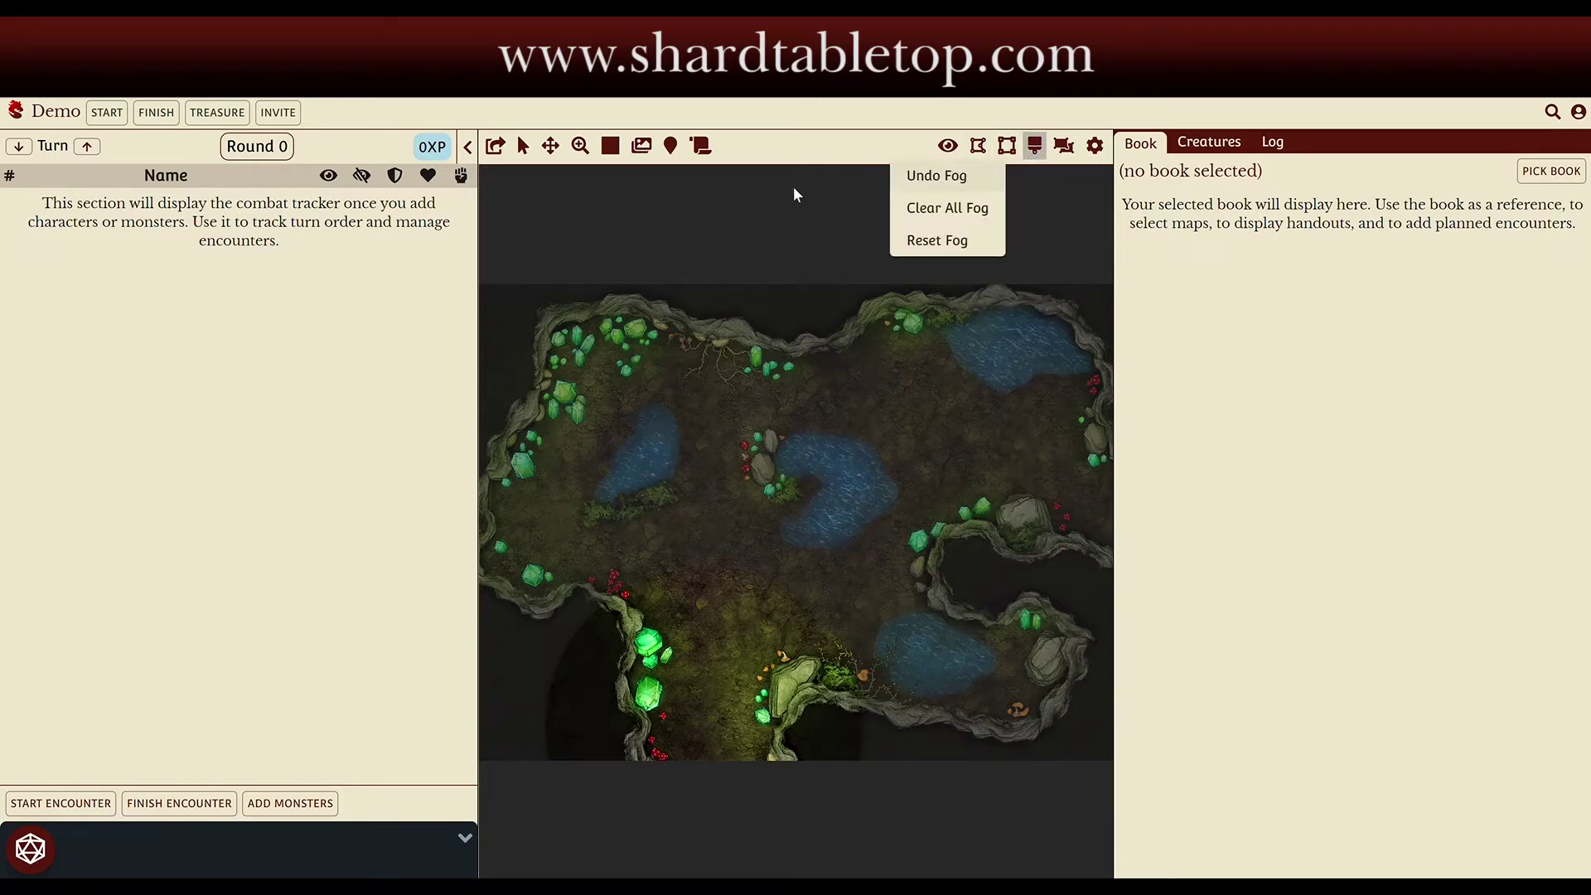
left_click(524, 158)
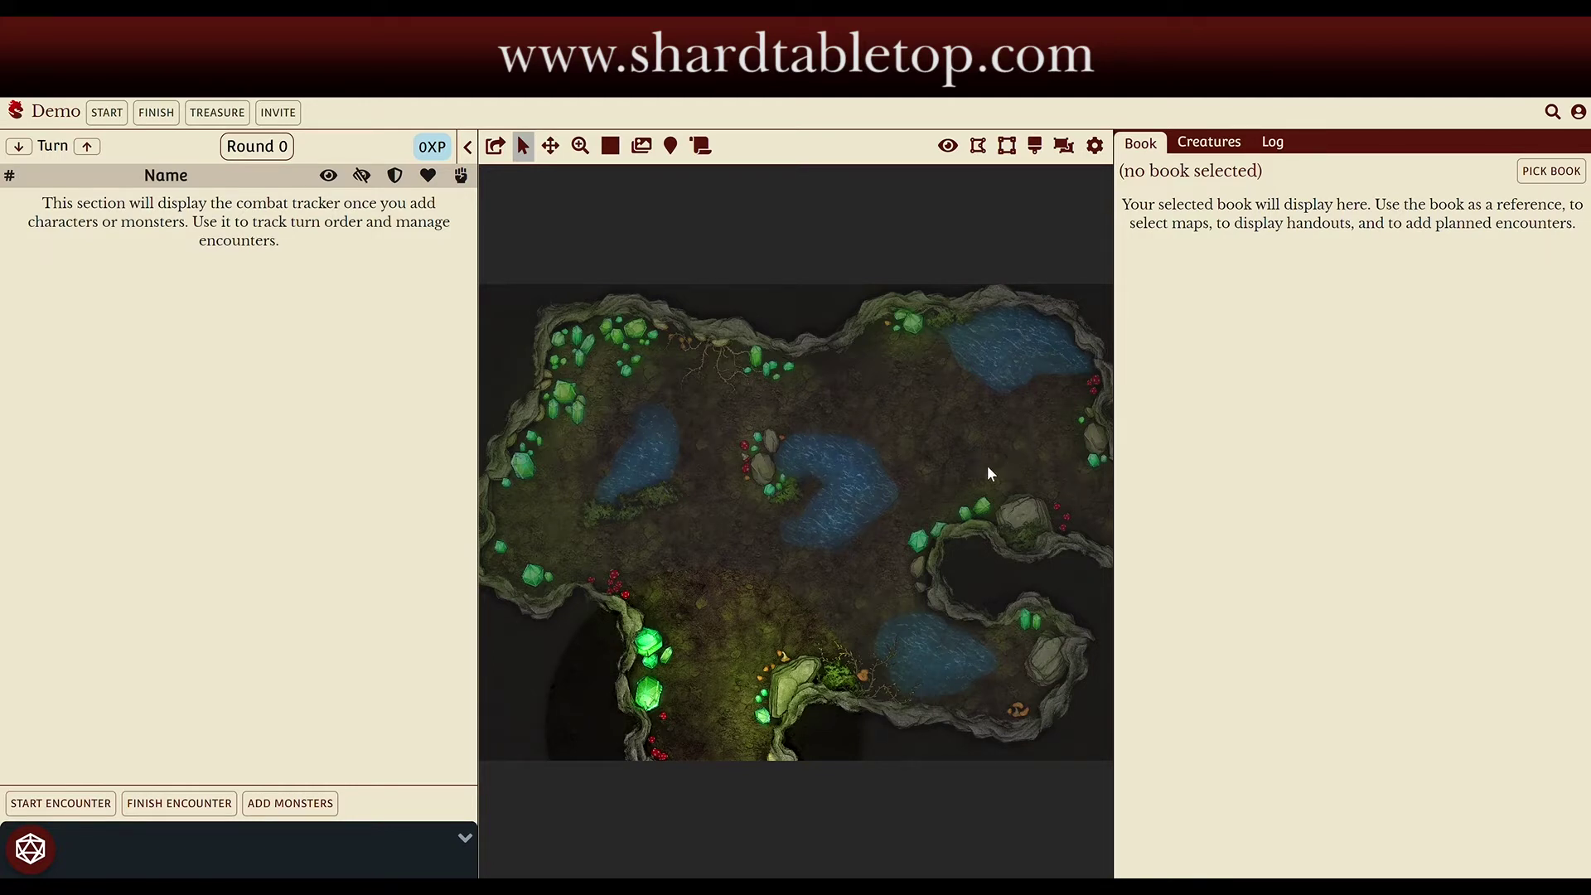
Create an encounter named Crystal Cavern at a spot on the map
right_click(1030, 463)
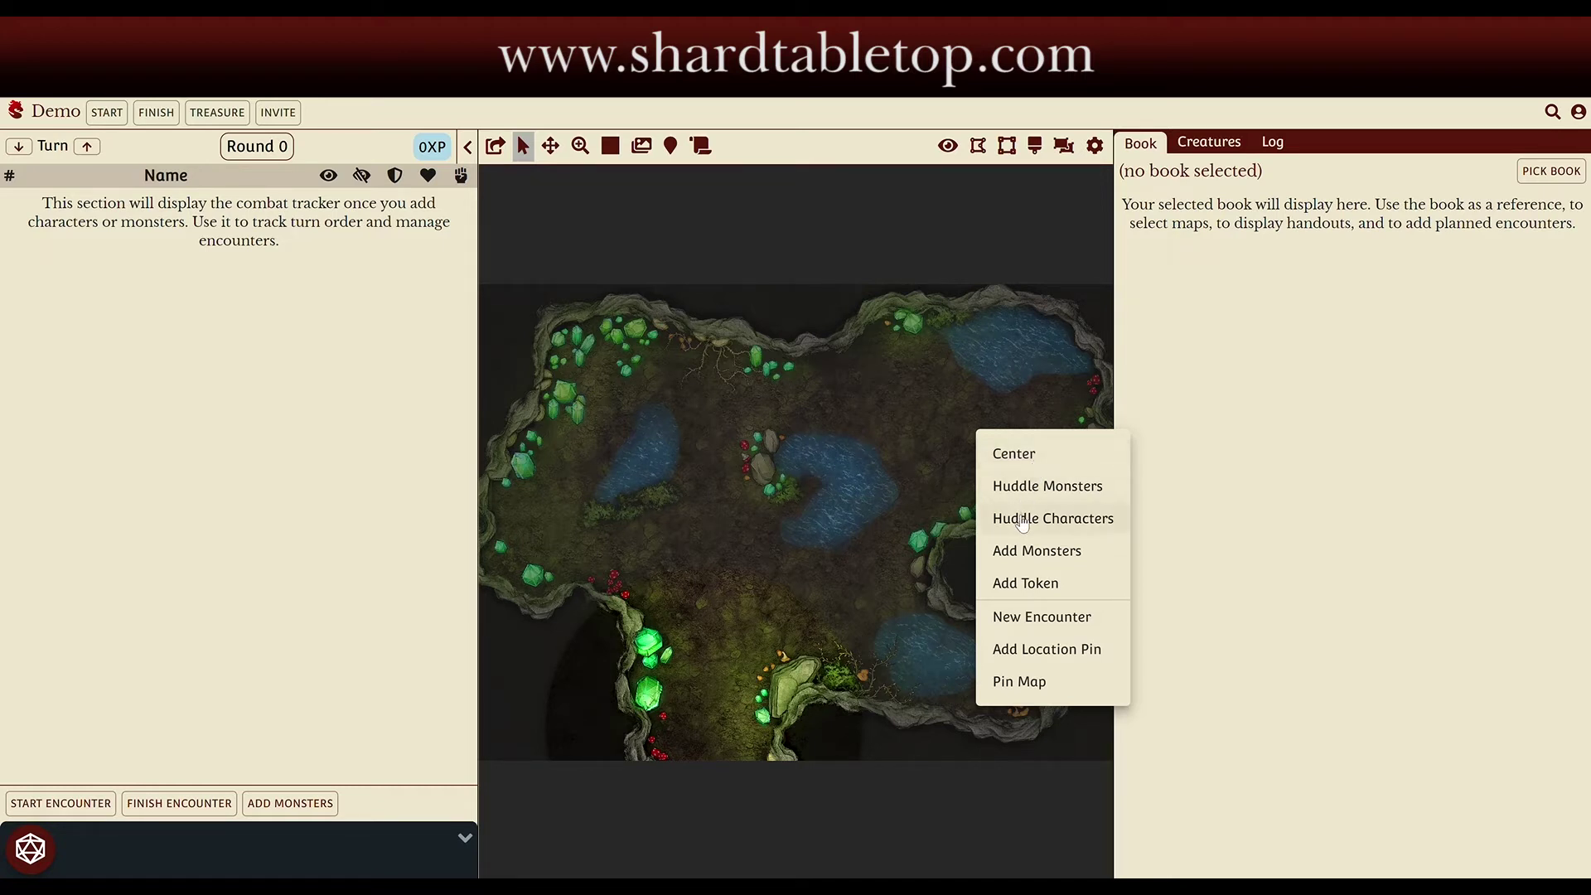
left_click(1024, 625)
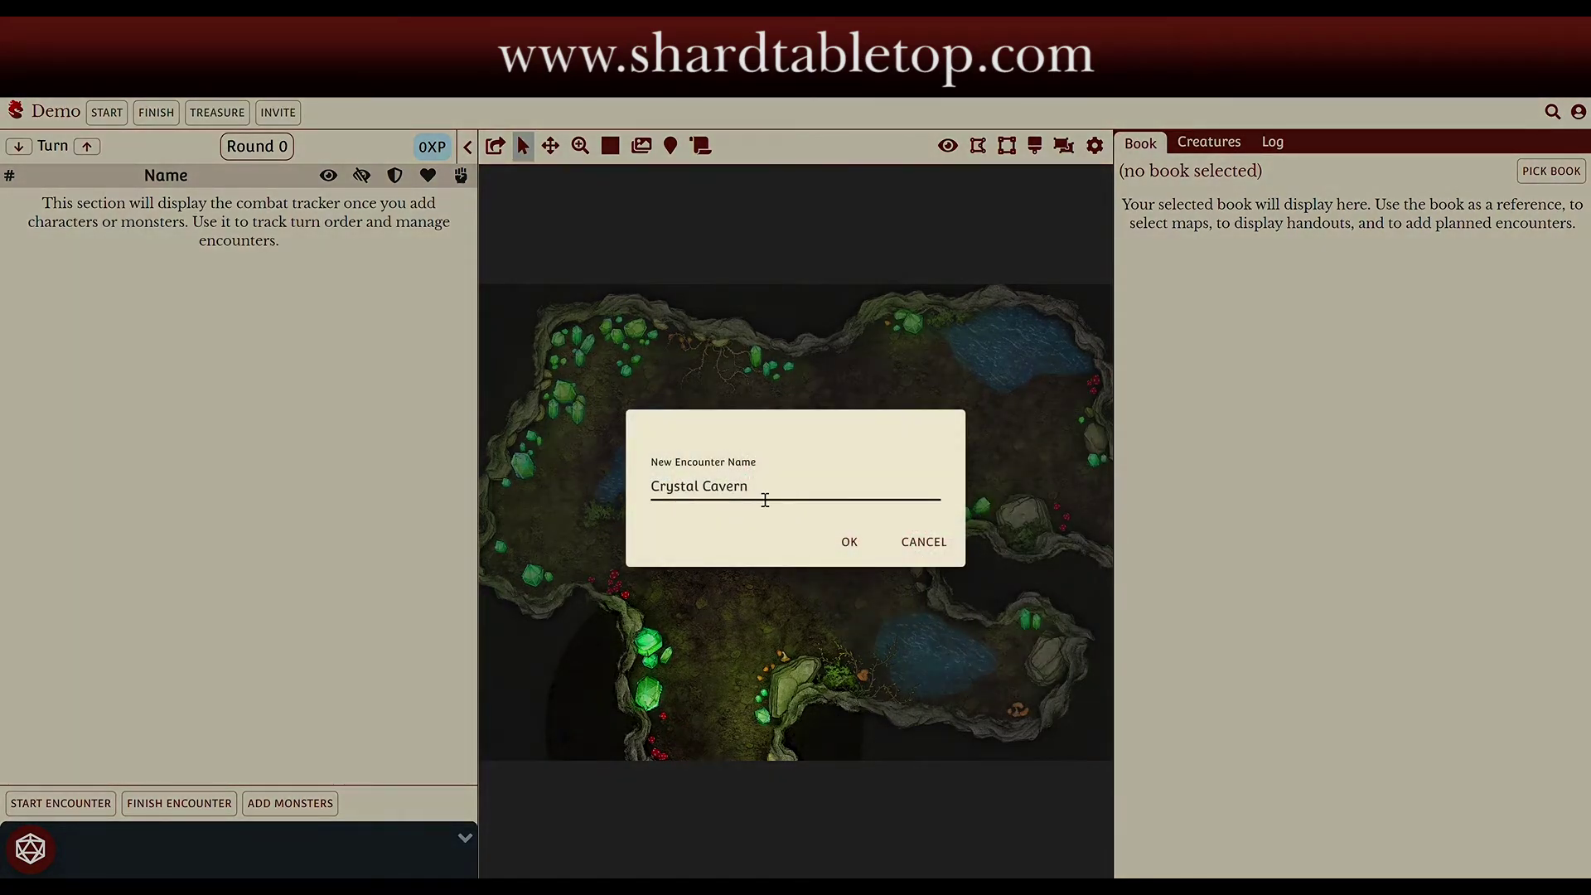
left_click(851, 543)
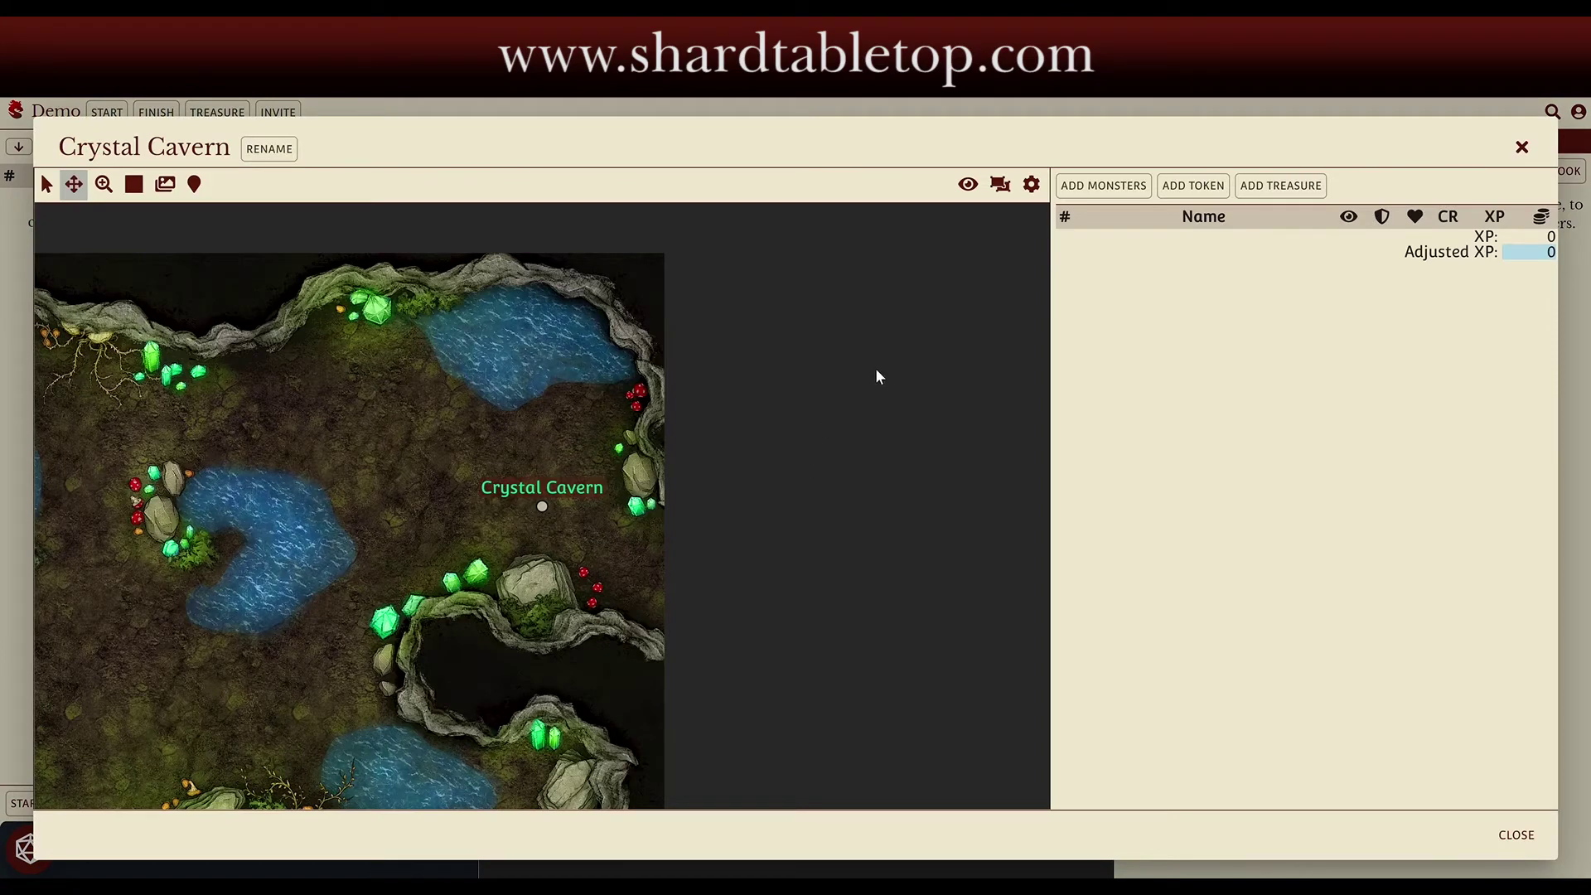
Search monsters for 'hill' and add Hill Giant with a count of 2
left_click(1130, 192)
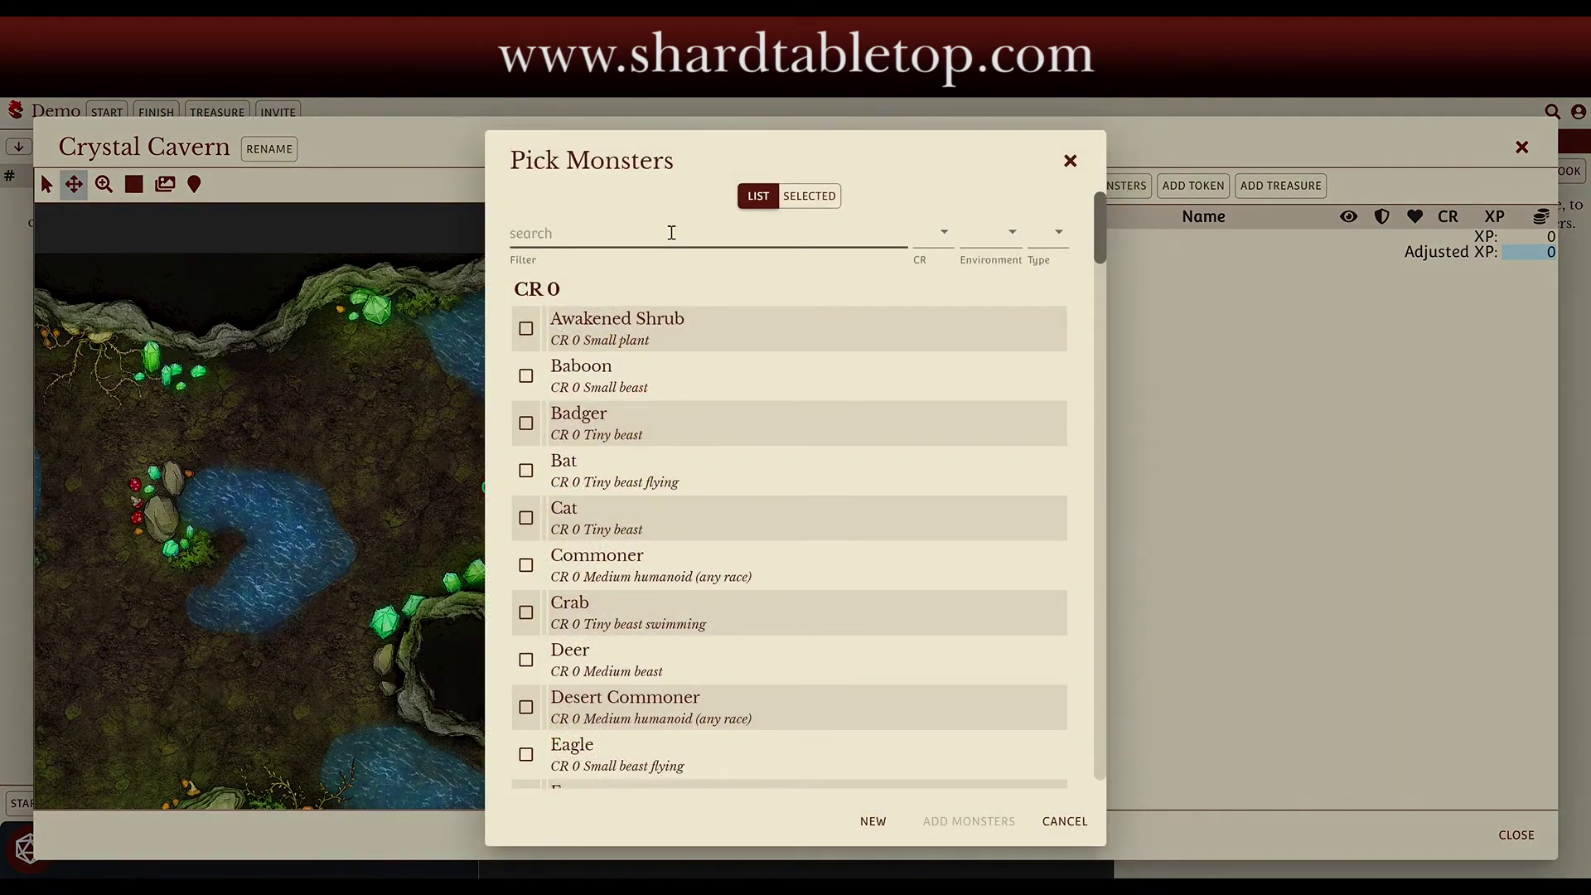
left_click(611, 244)
type("hill")
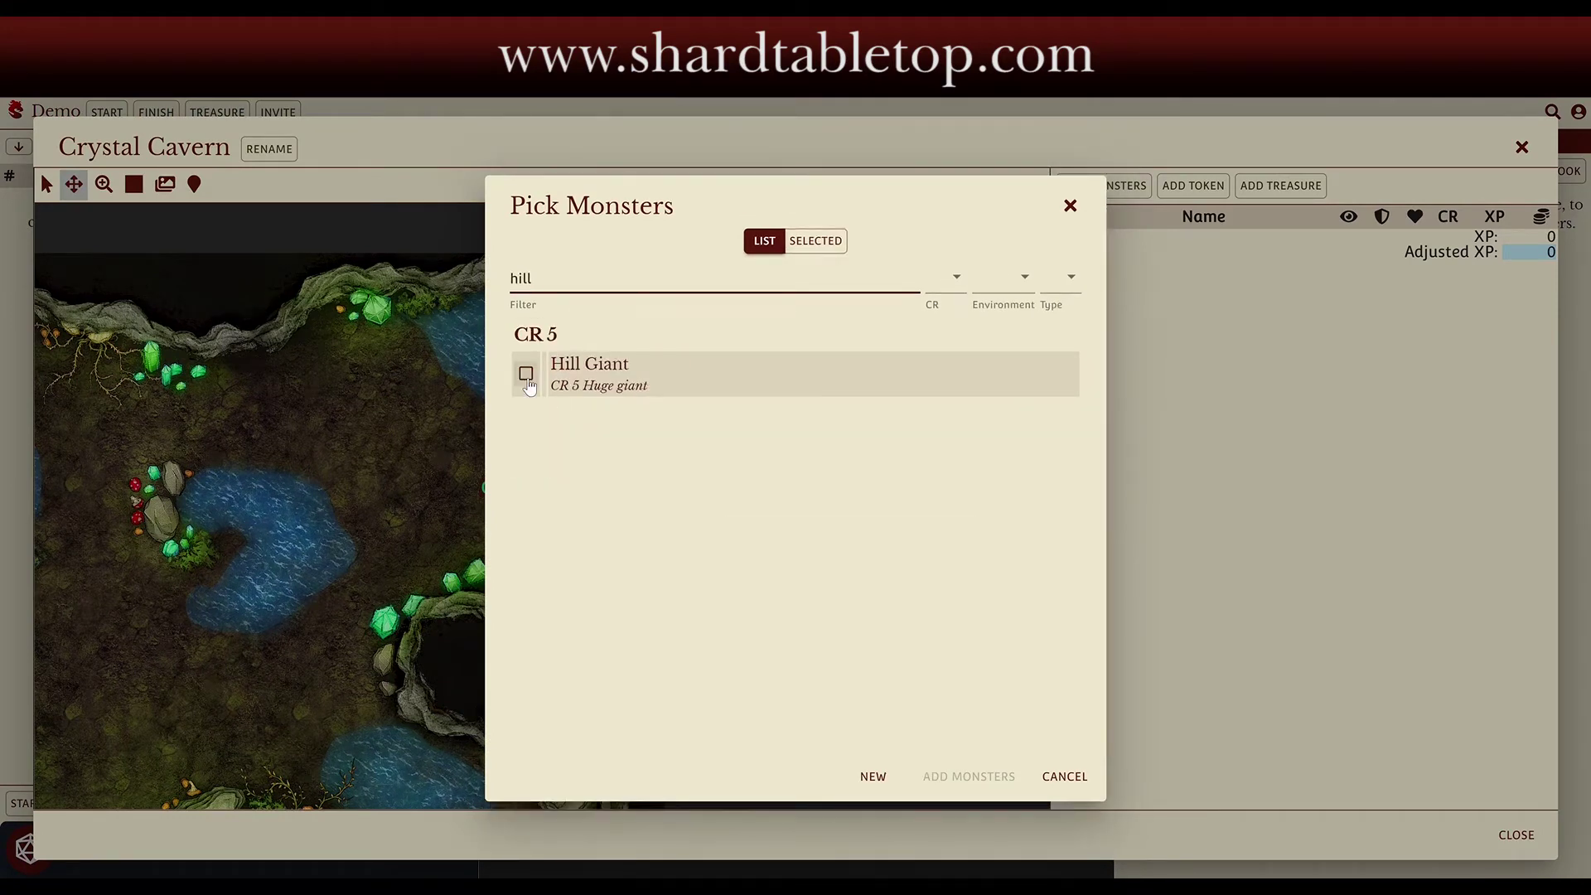
left_click(526, 373)
left_click(557, 372)
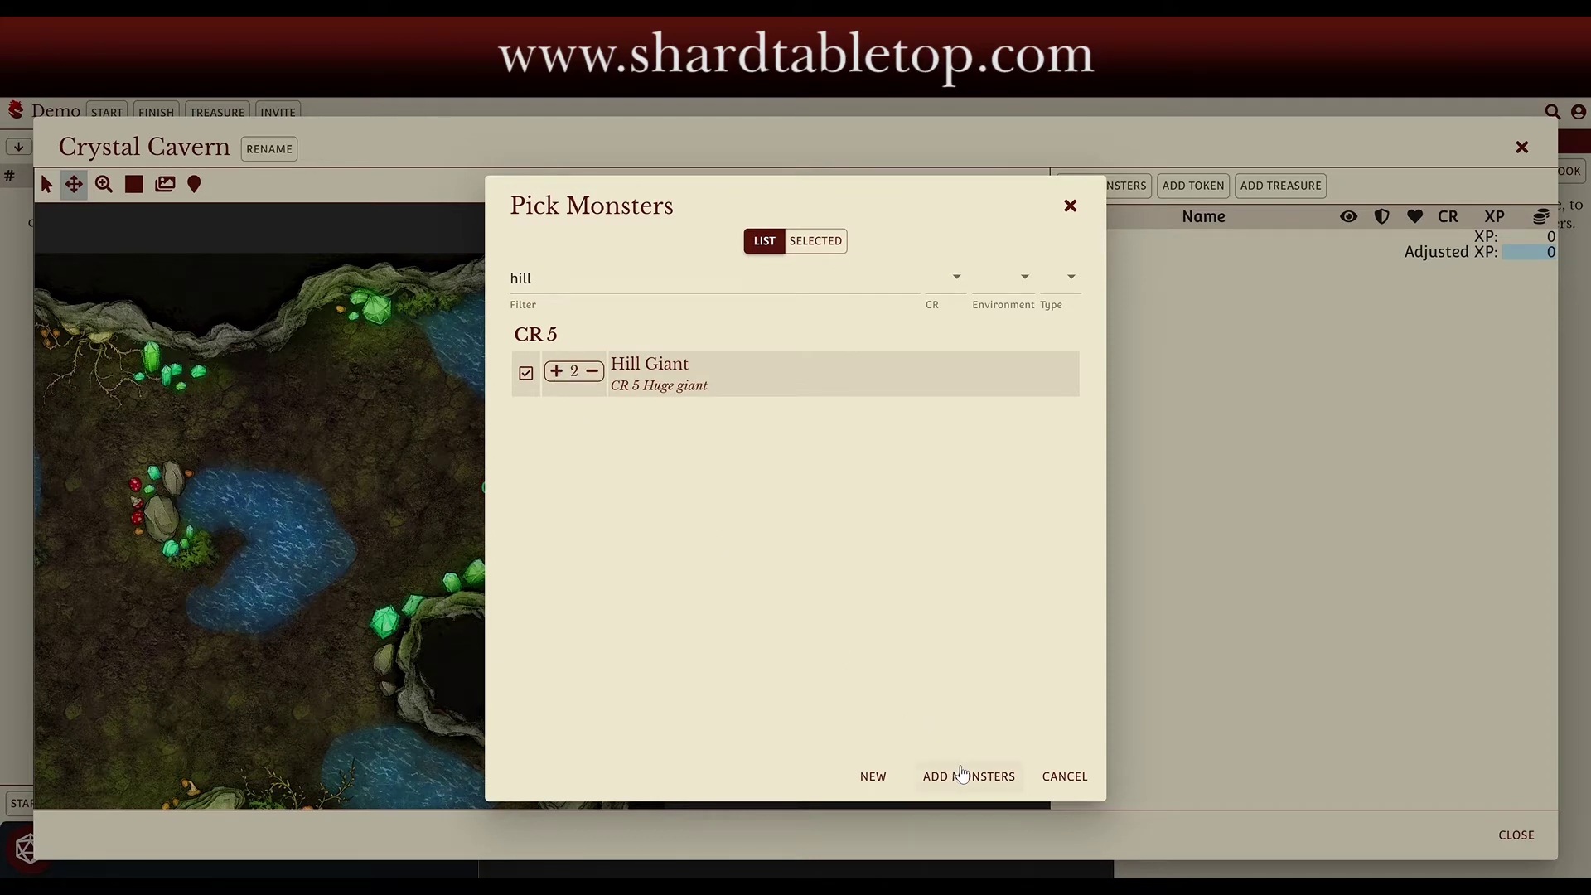
left_click(957, 773)
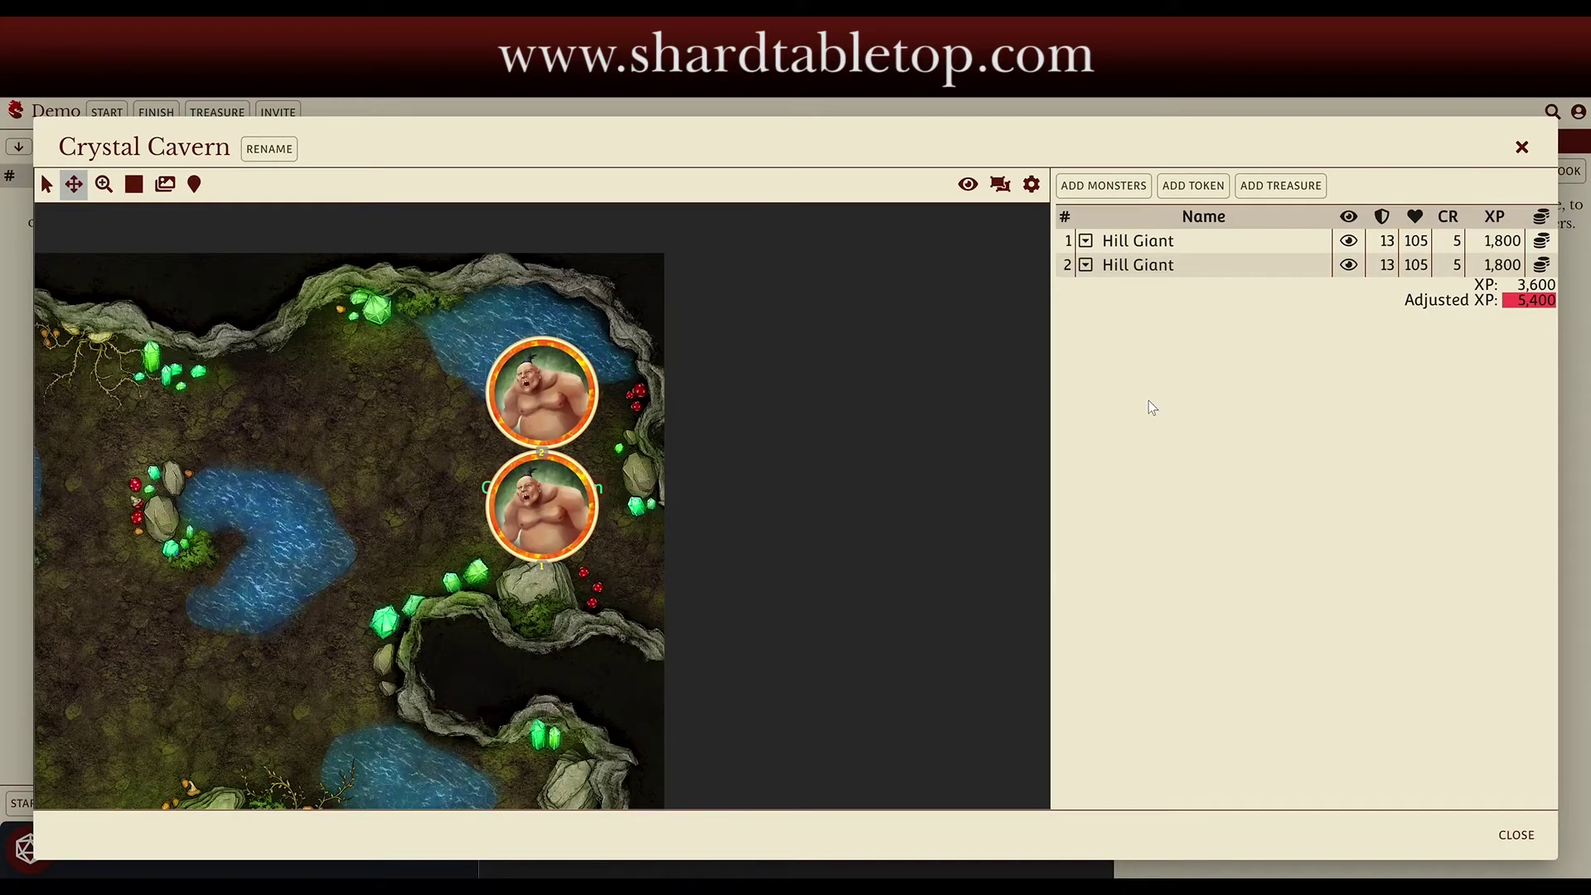
Move one Hill Giant up beside the top pool and the other down-right
left_click_drag(555, 417, 546, 381)
left_click_drag(555, 495, 628, 549)
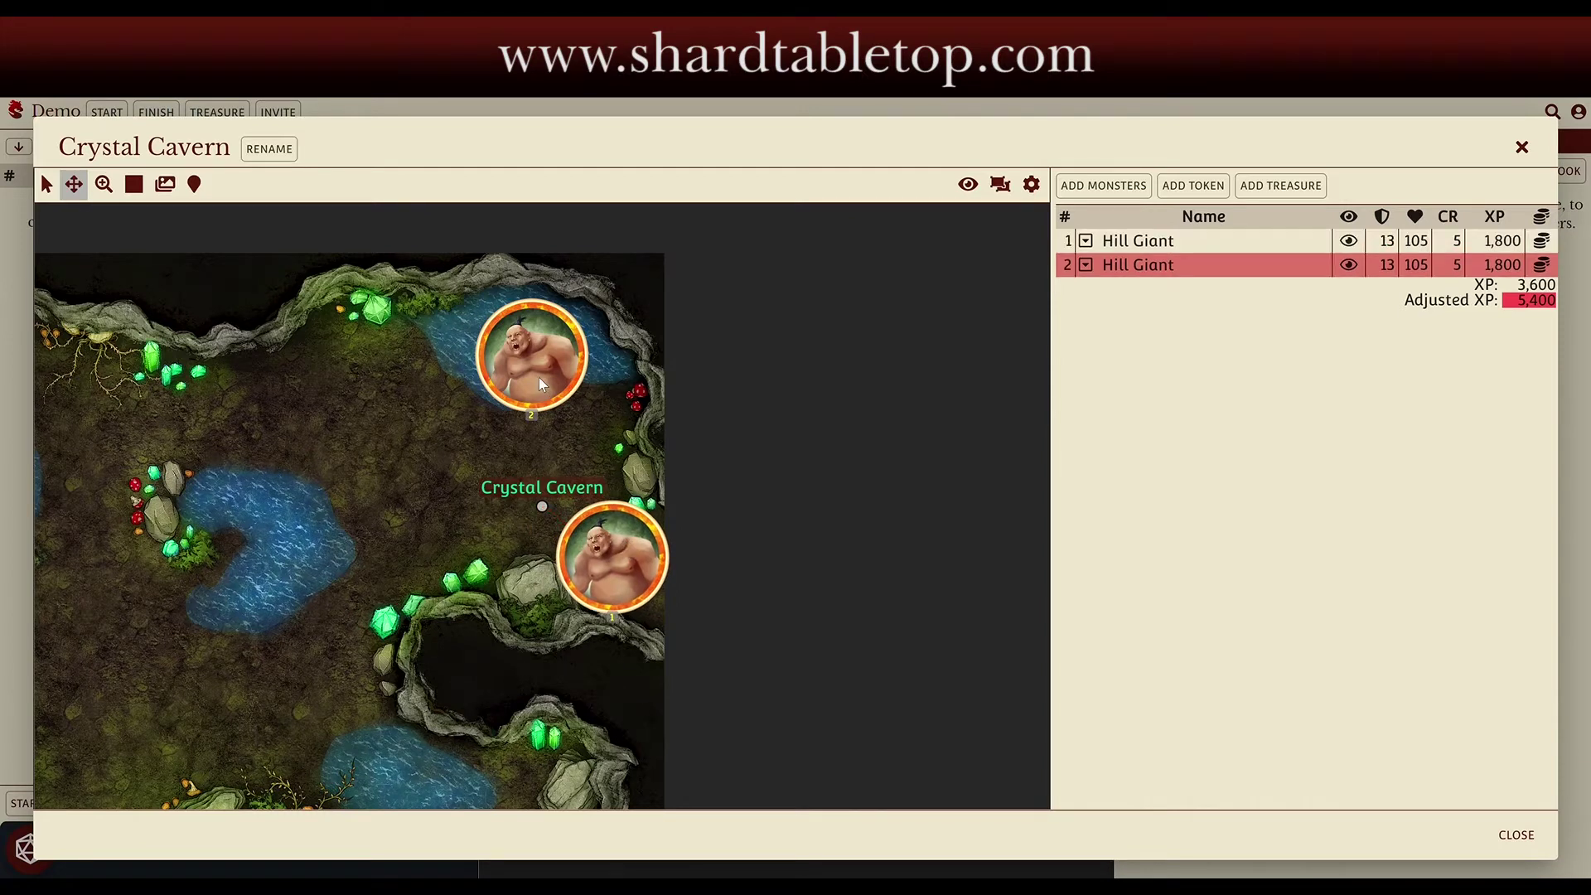